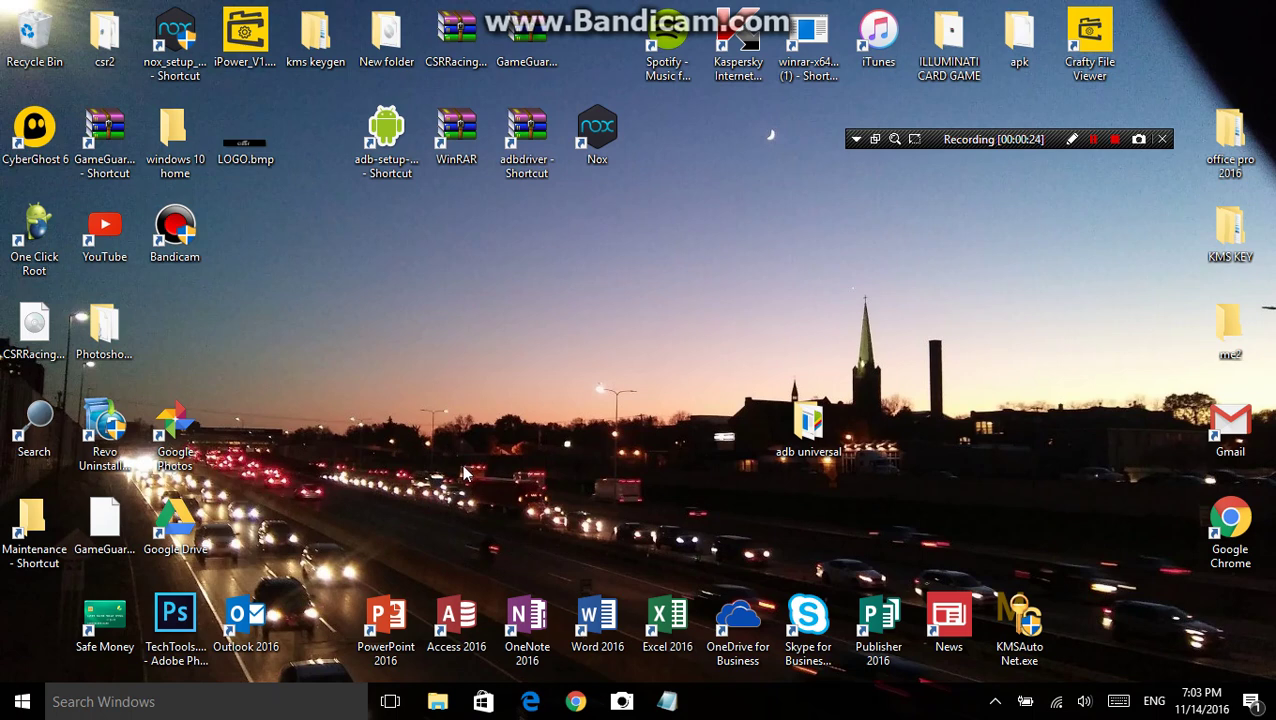
Open Chrome and search Google for 'media human' from the address bar suggestion.
click(576, 703)
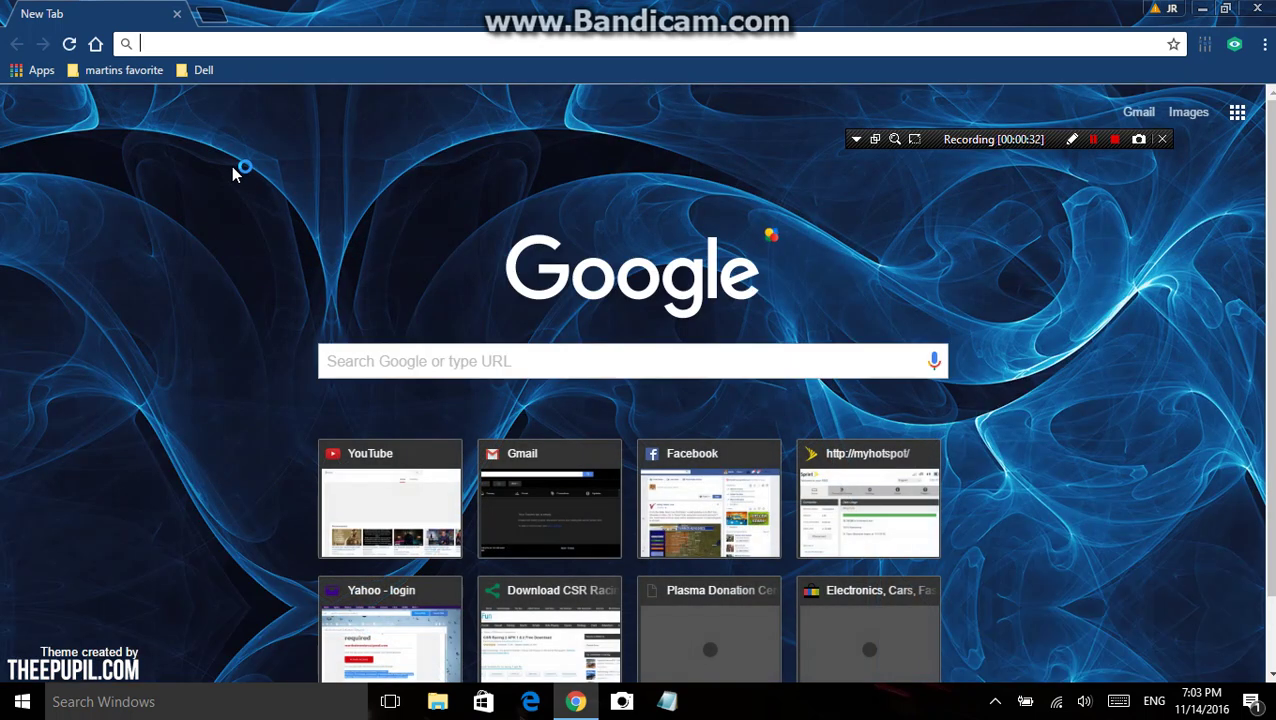
click(214, 46)
text(media)
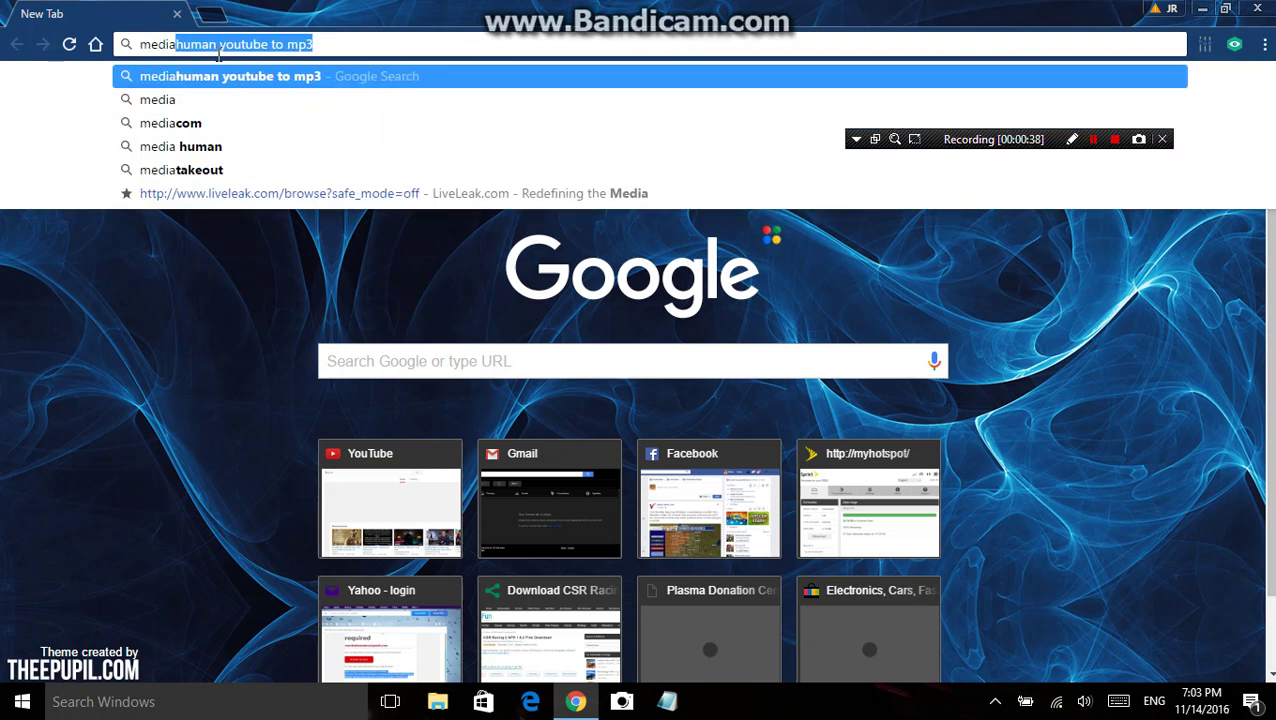
click(201, 150)
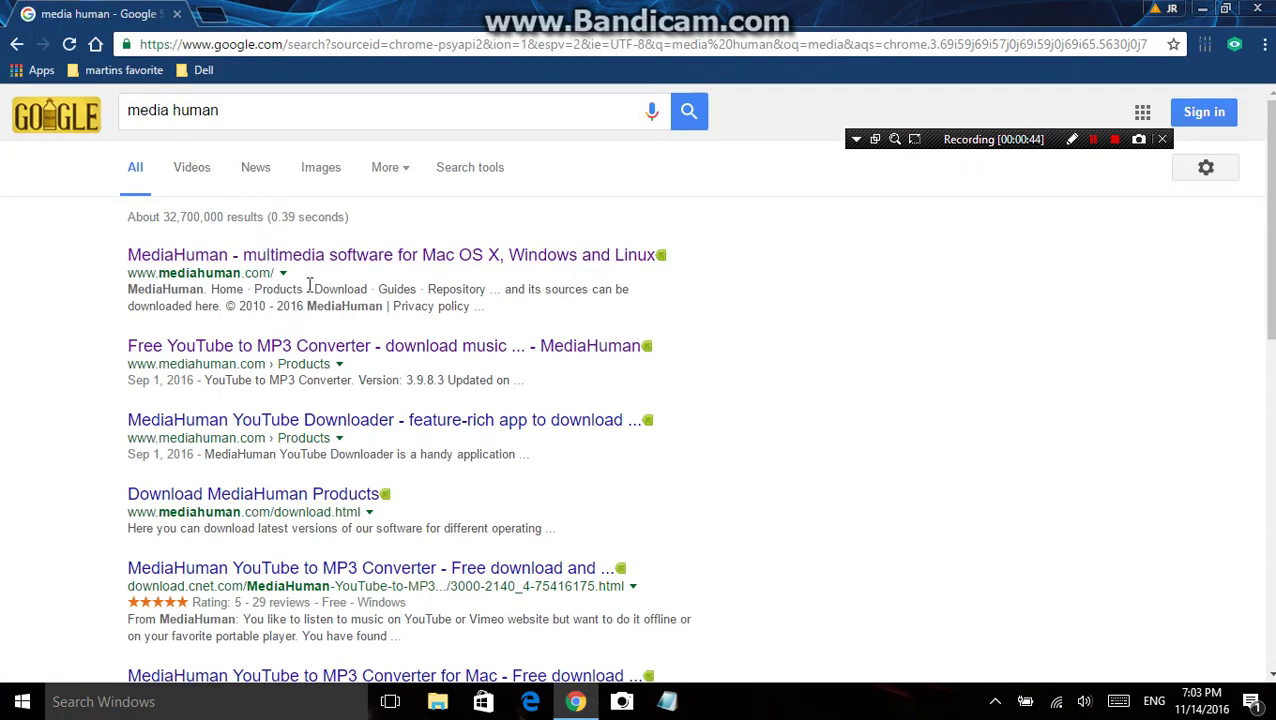
Open MediaHuman's Free YouTube to MP3 Converter page and download the 24.84 Mb Windows installer.
click(313, 350)
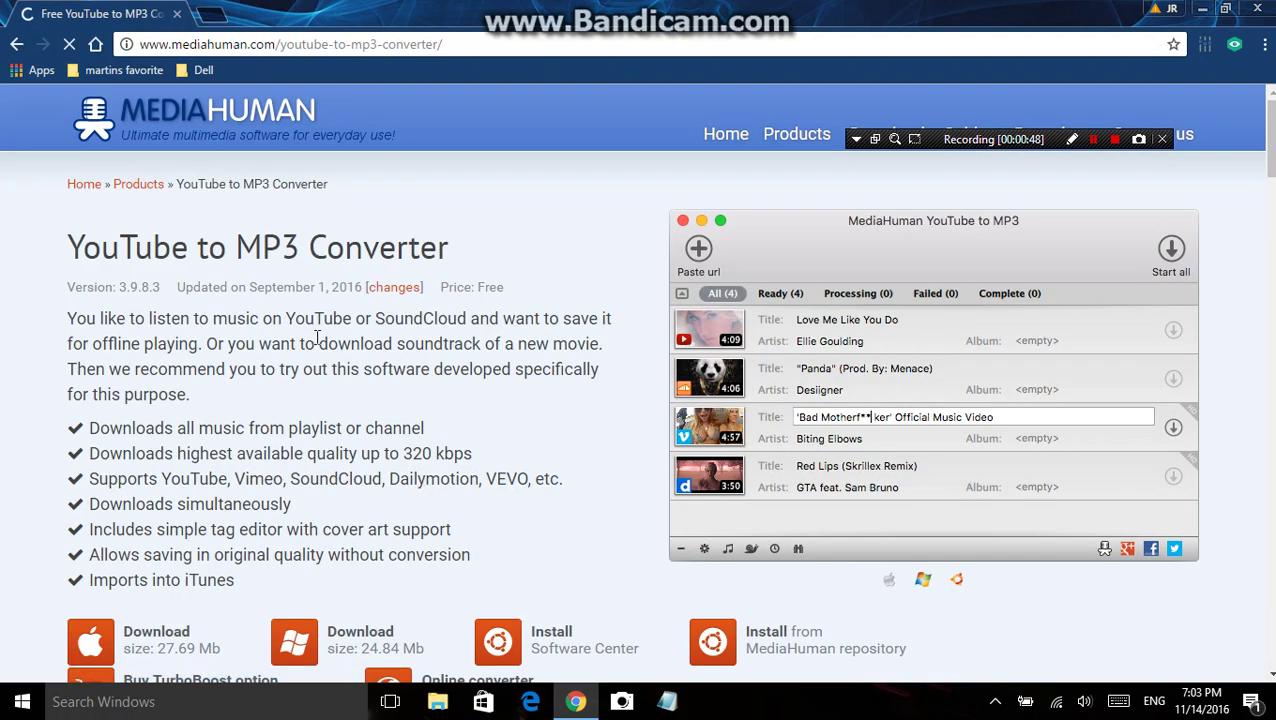
scroll(304, 407, down, 1)
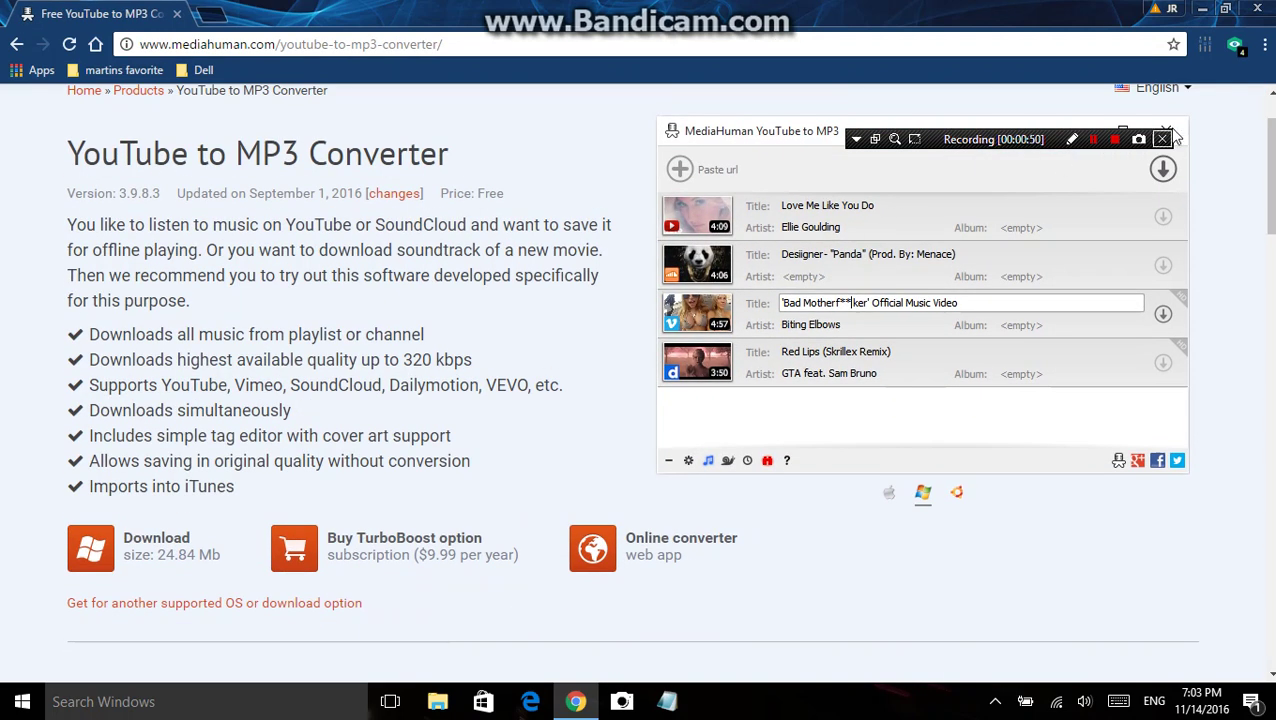
scroll(800, 420, down, 2)
scroll(540, 425, up, 2)
scroll(300, 447, down, 1)
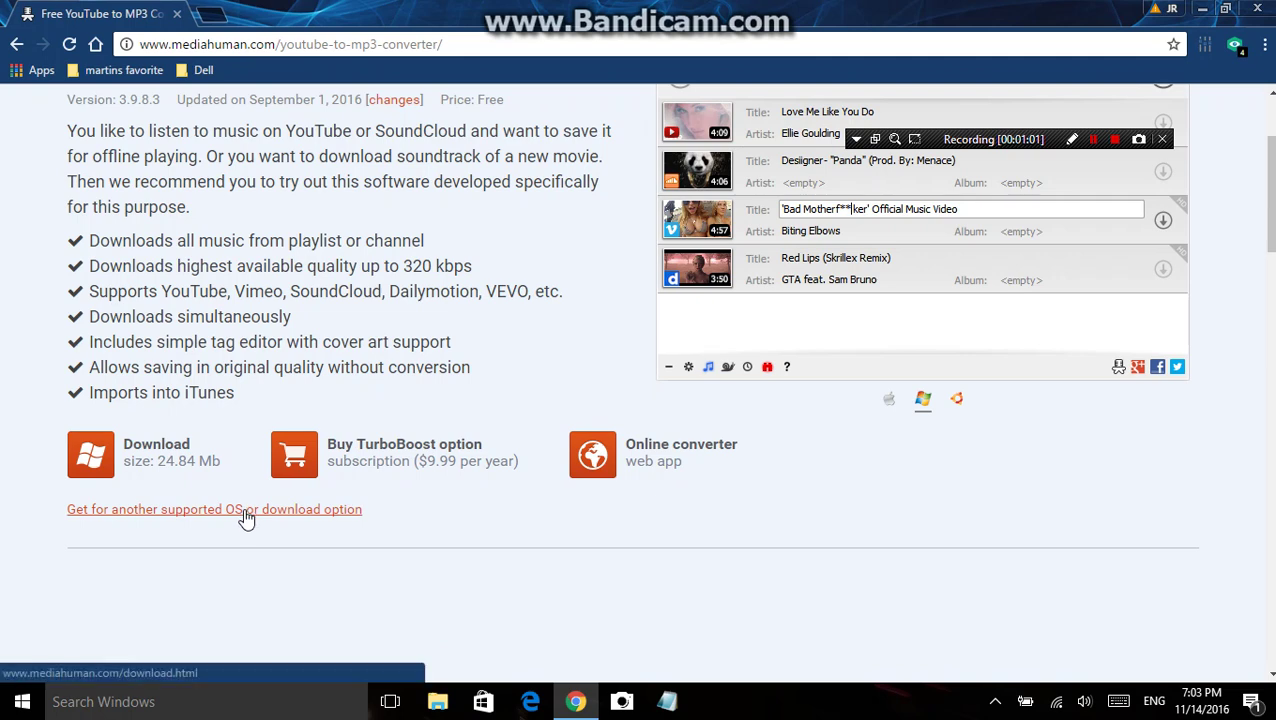
click(162, 458)
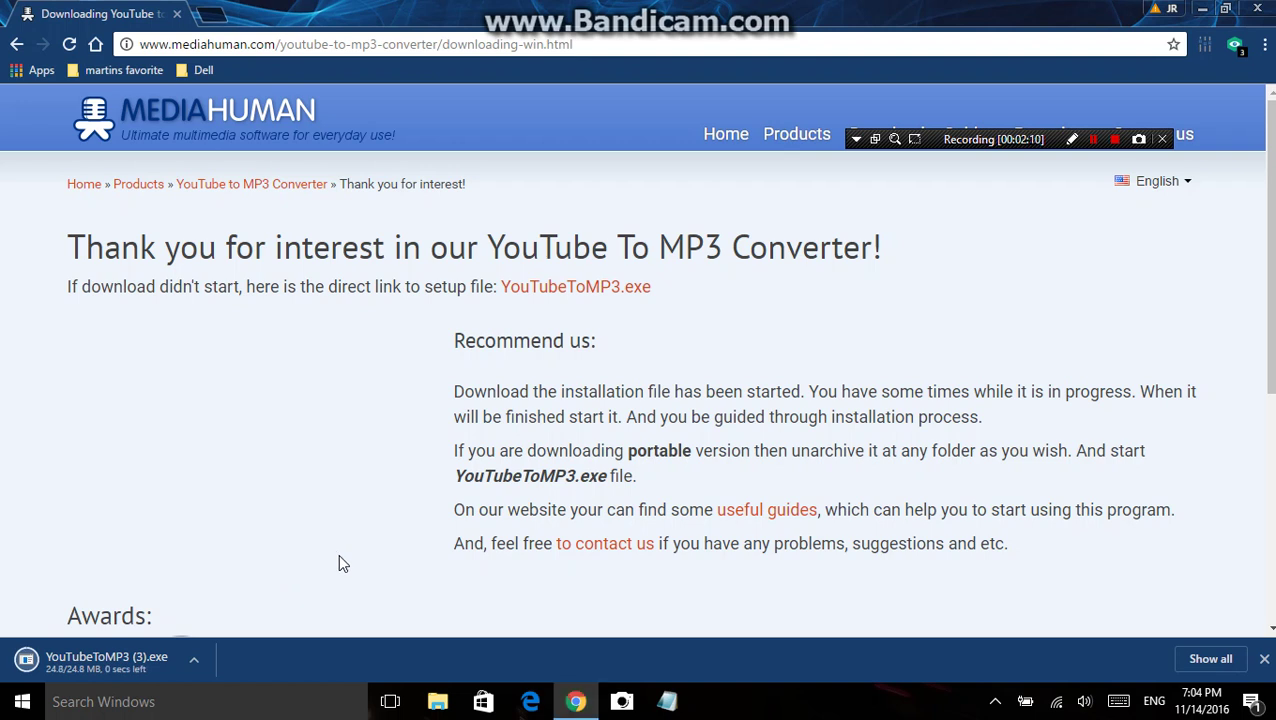
Reveal YouTubeToMP3 (3).exe in the Downloads folder and bring up its context menu.
click(193, 665)
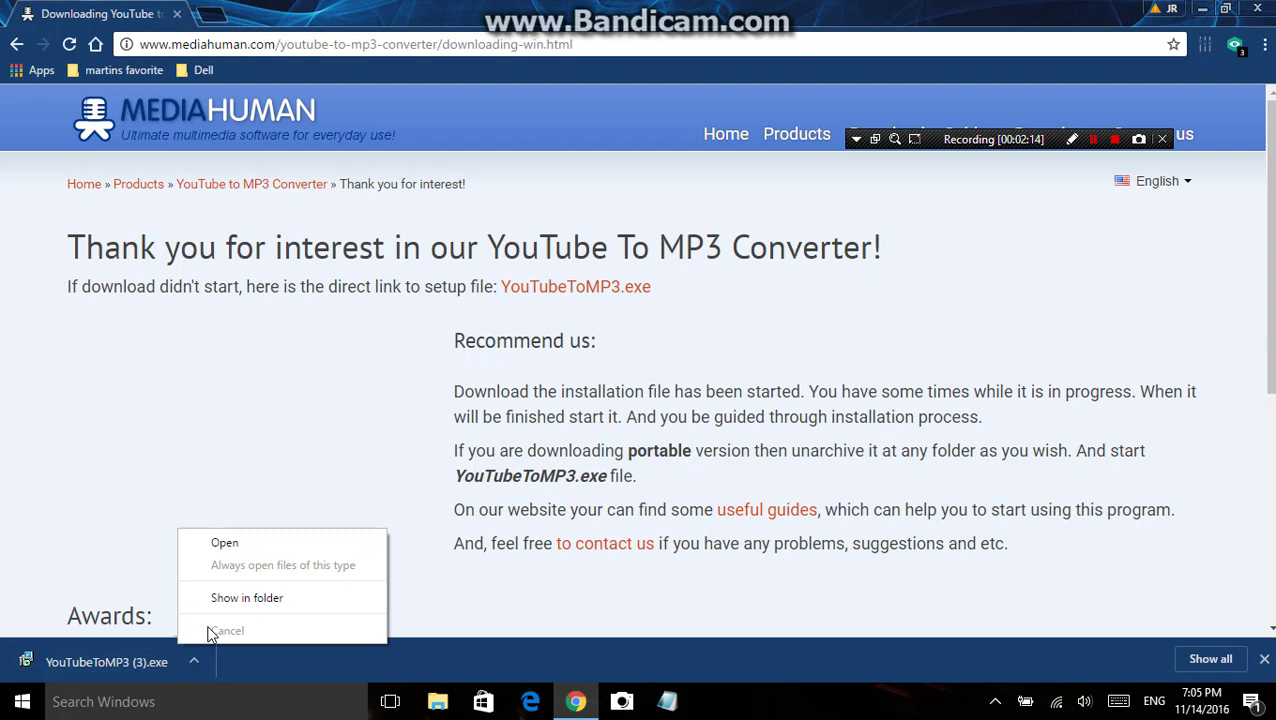
click(247, 598)
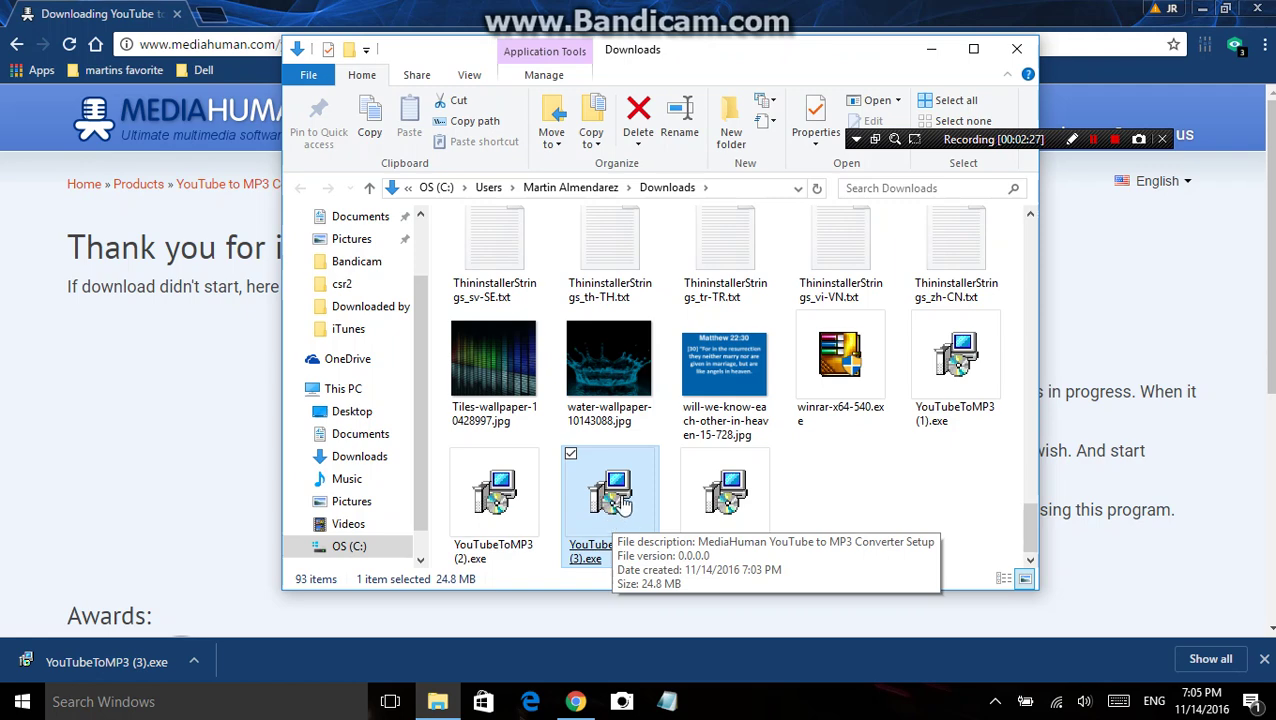
right_click(620, 501)
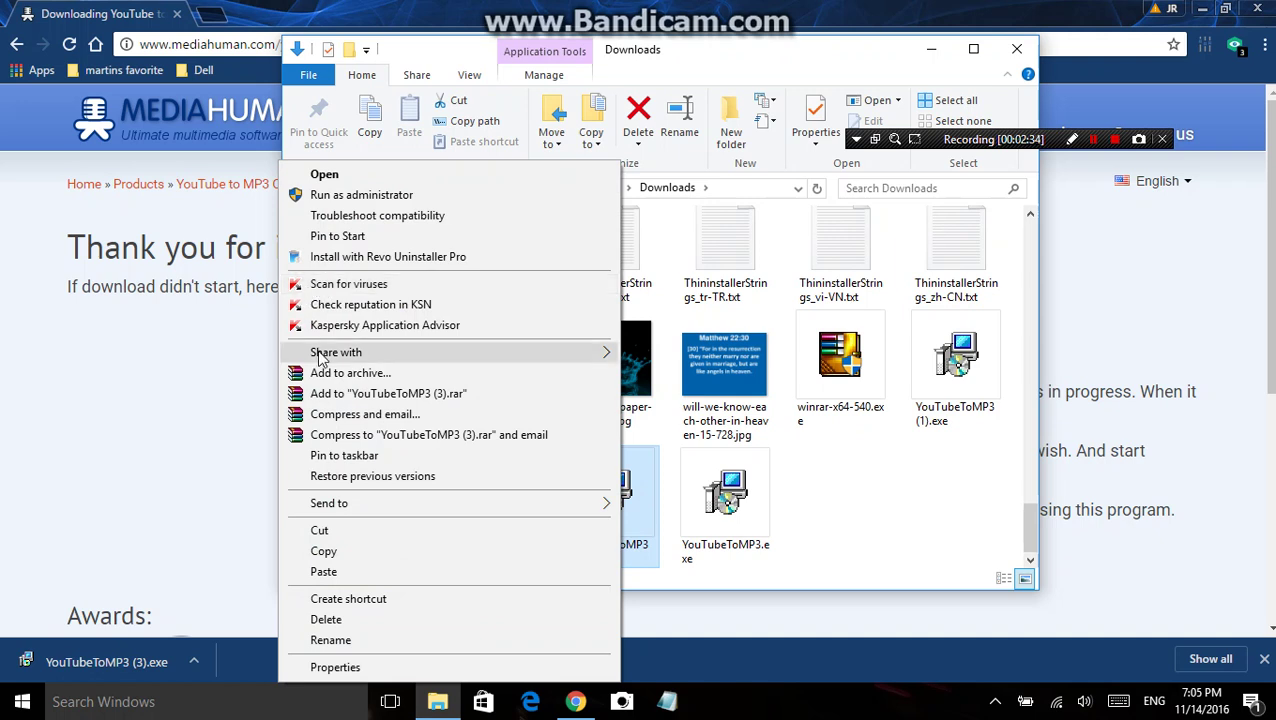
Scan YouTubeToMP3 (3).exe with Kaspersky, confirm no threats, and close the results.
click(377, 285)
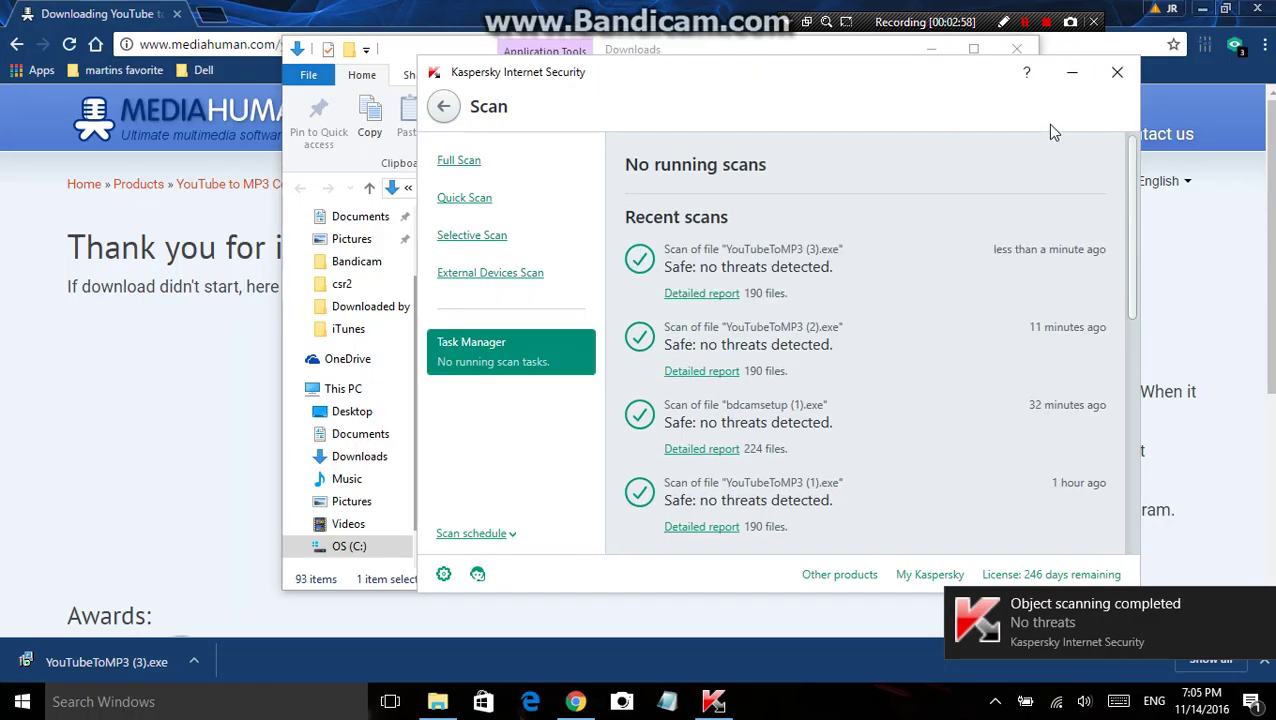
click(1115, 78)
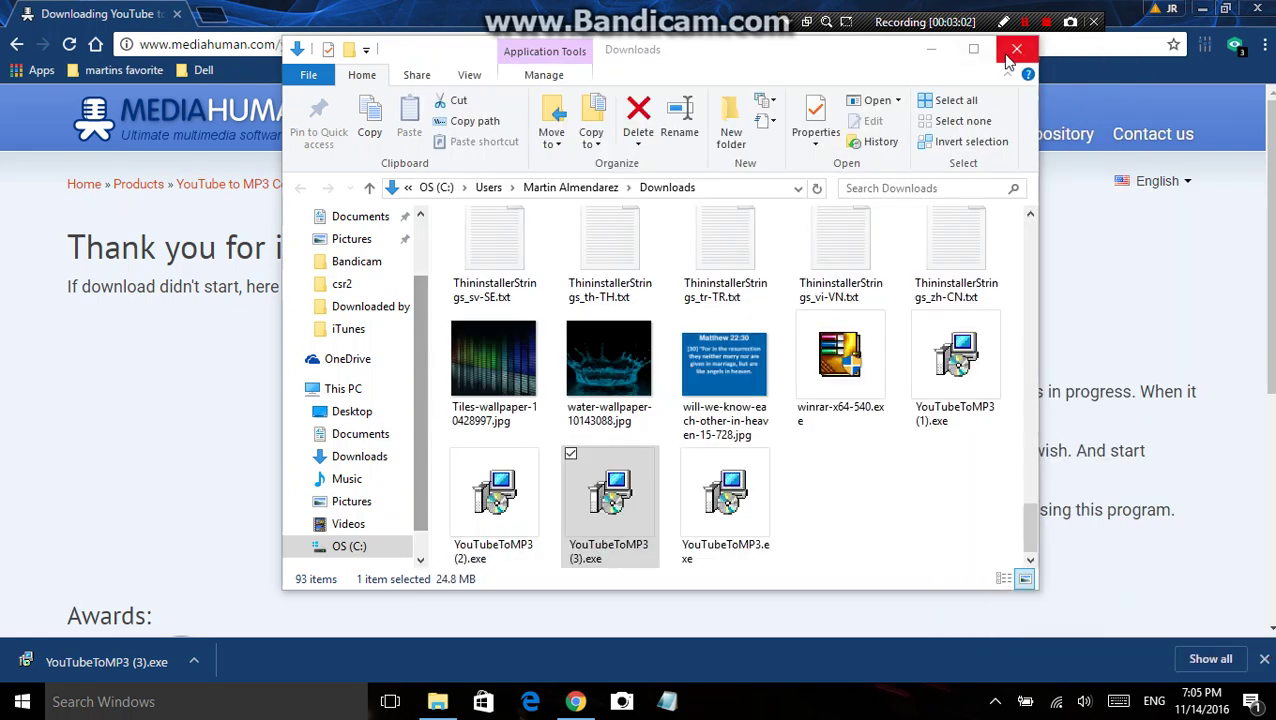
Send YouTubeToMP3 (3).exe to the desktop as a shortcut and close the Downloads window.
right_click(612, 502)
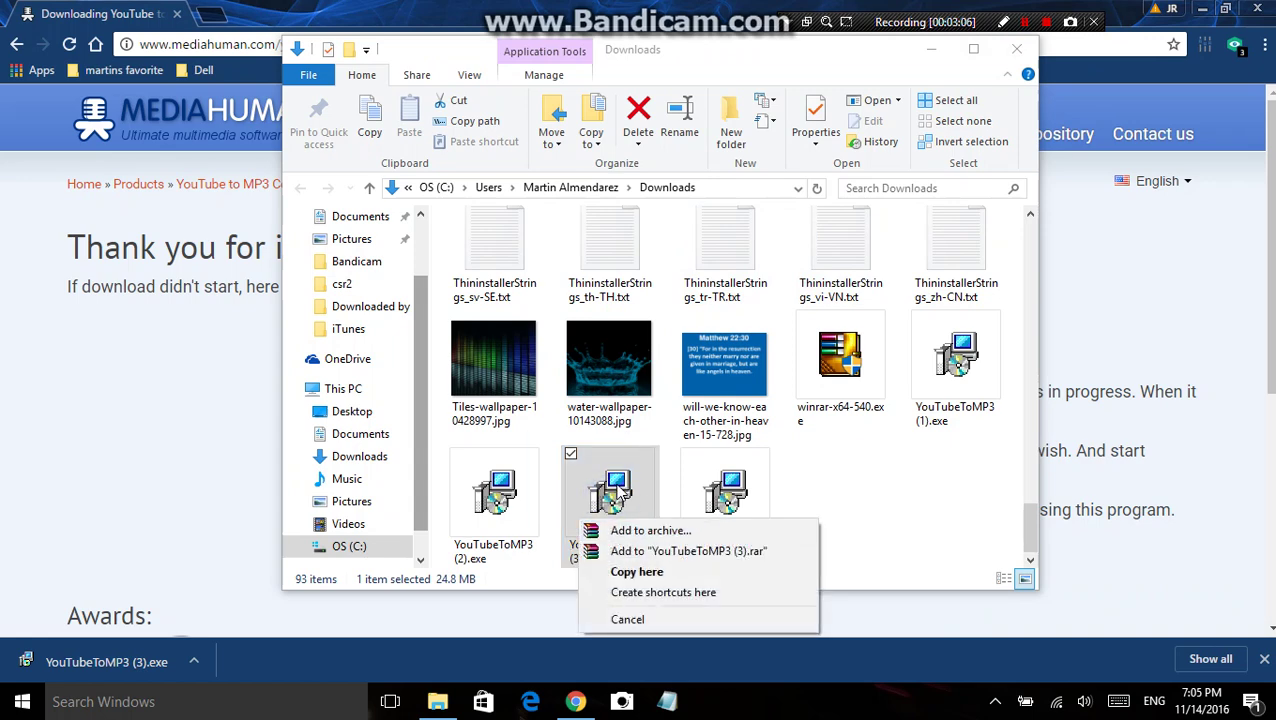
click(627, 619)
right_click(615, 495)
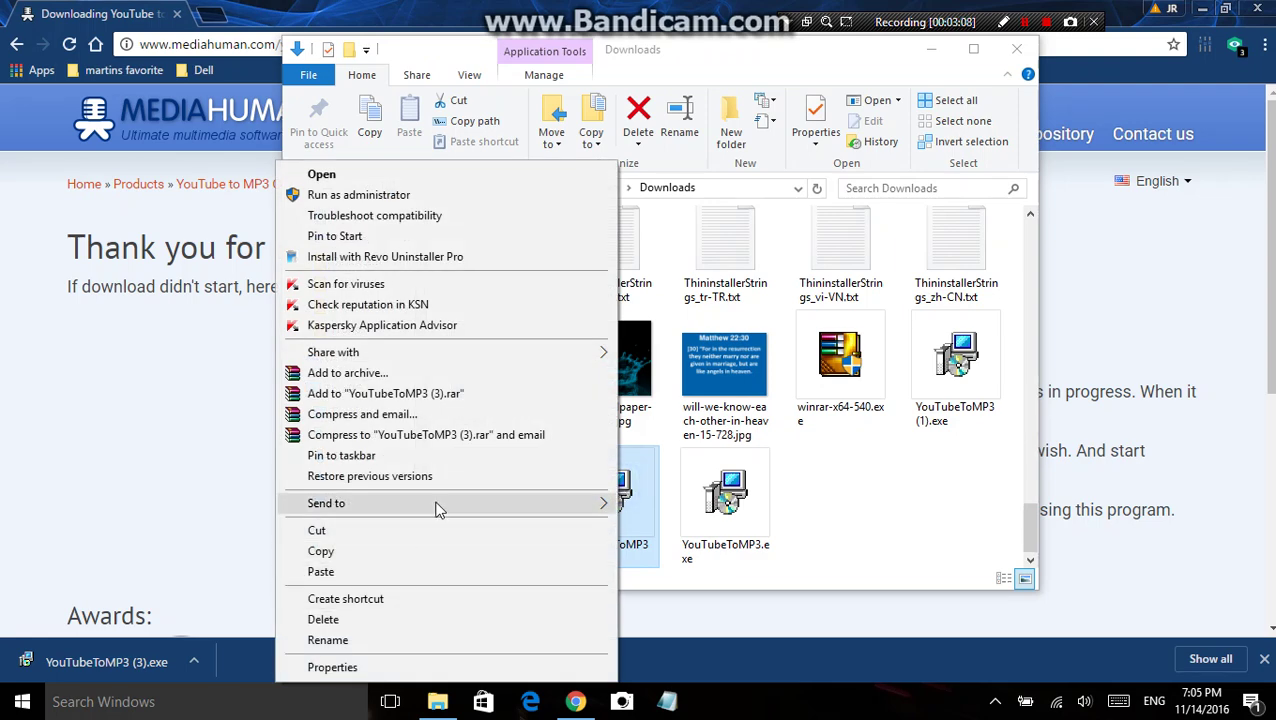
mouse_move(370, 505)
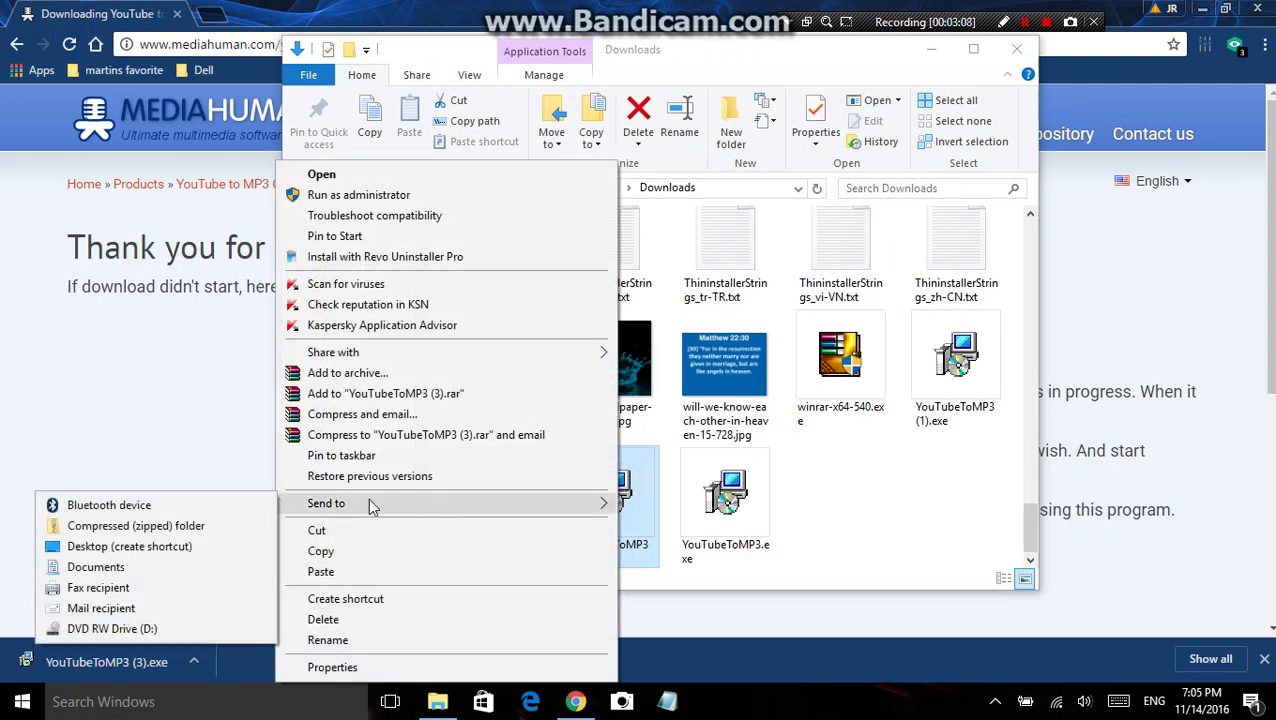
click(203, 546)
click(1017, 49)
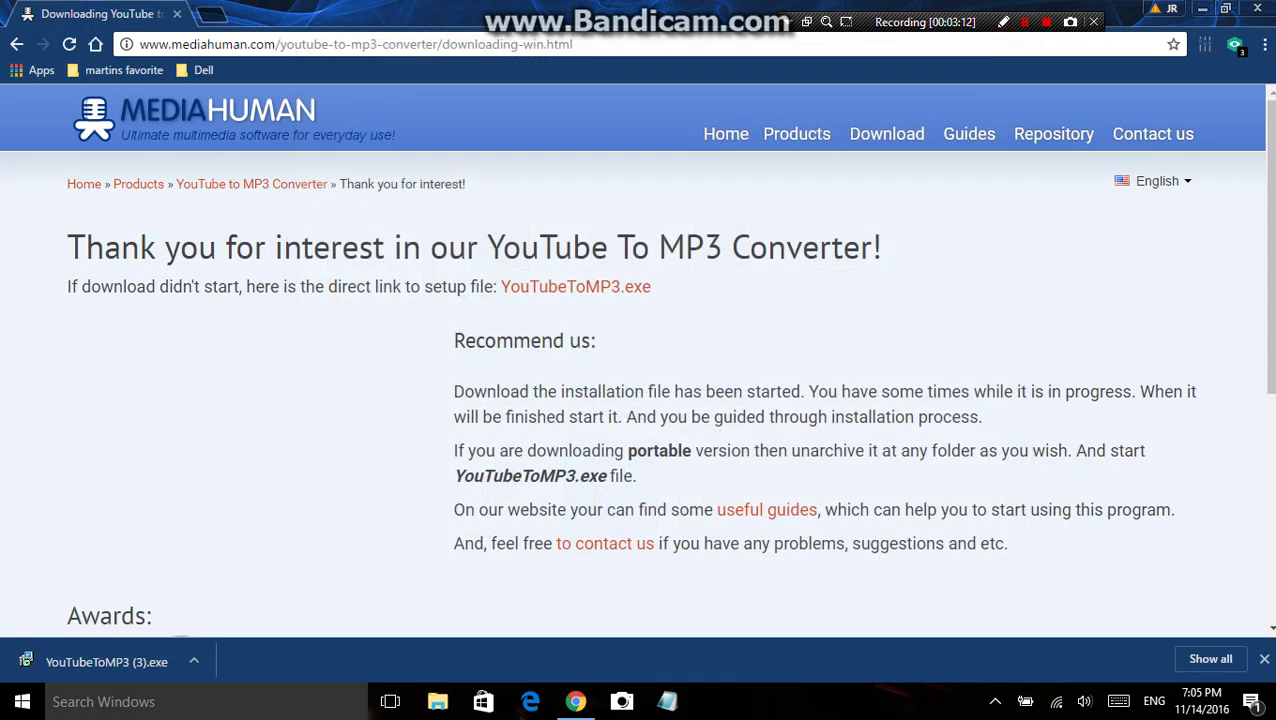
Close Chrome, move the YouTubeToMP3 shortcut to the centre-left, and launch the converter setup.
click(1257, 9)
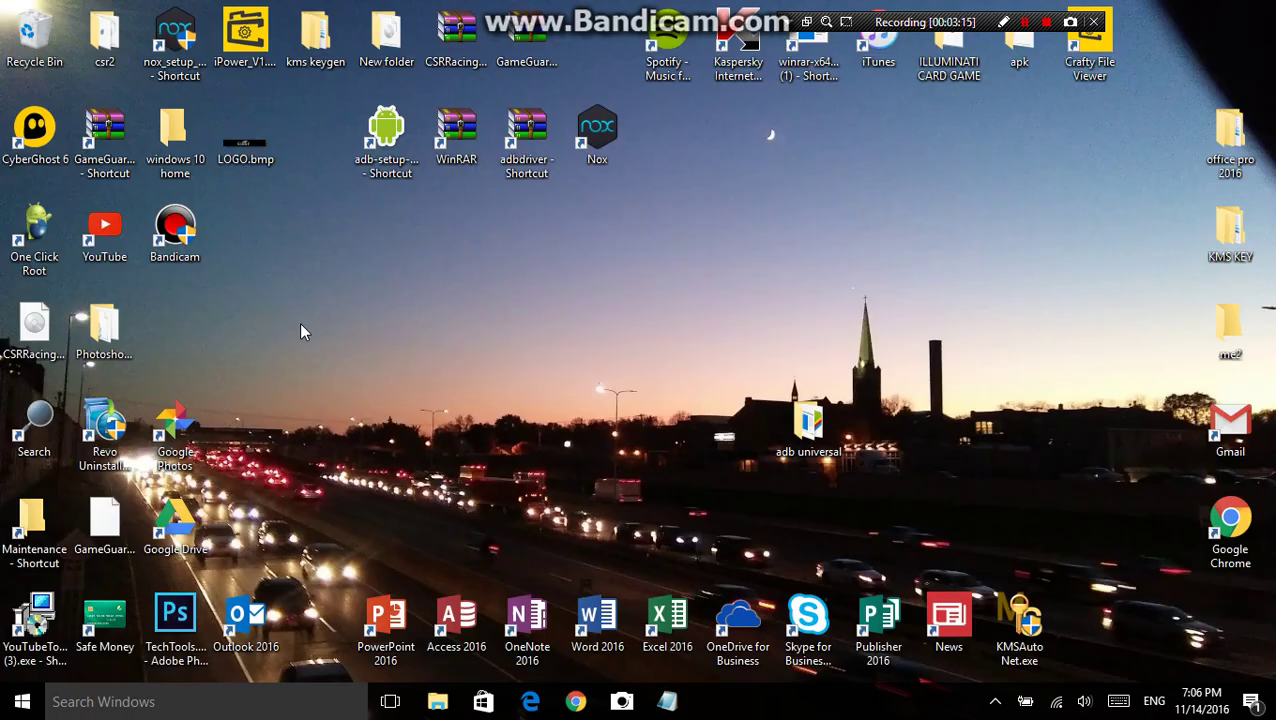
drag(34, 612, 395, 341)
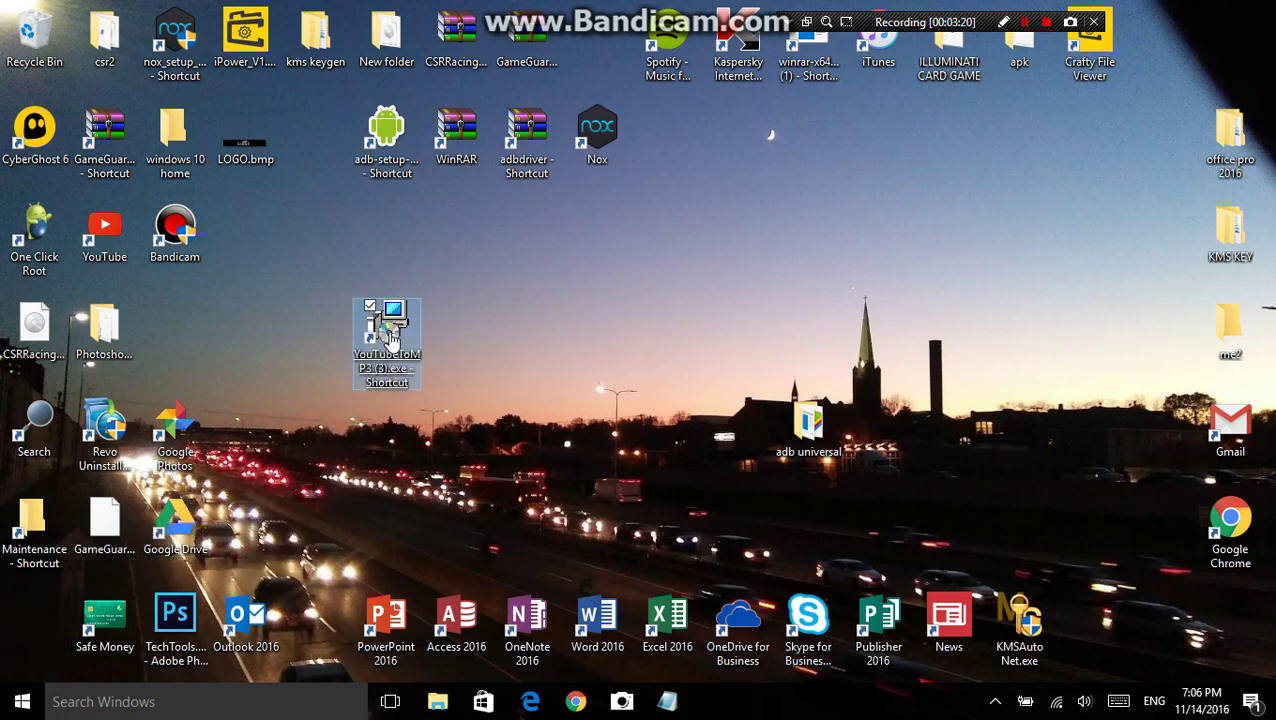
click(492, 405)
right_click(455, 487)
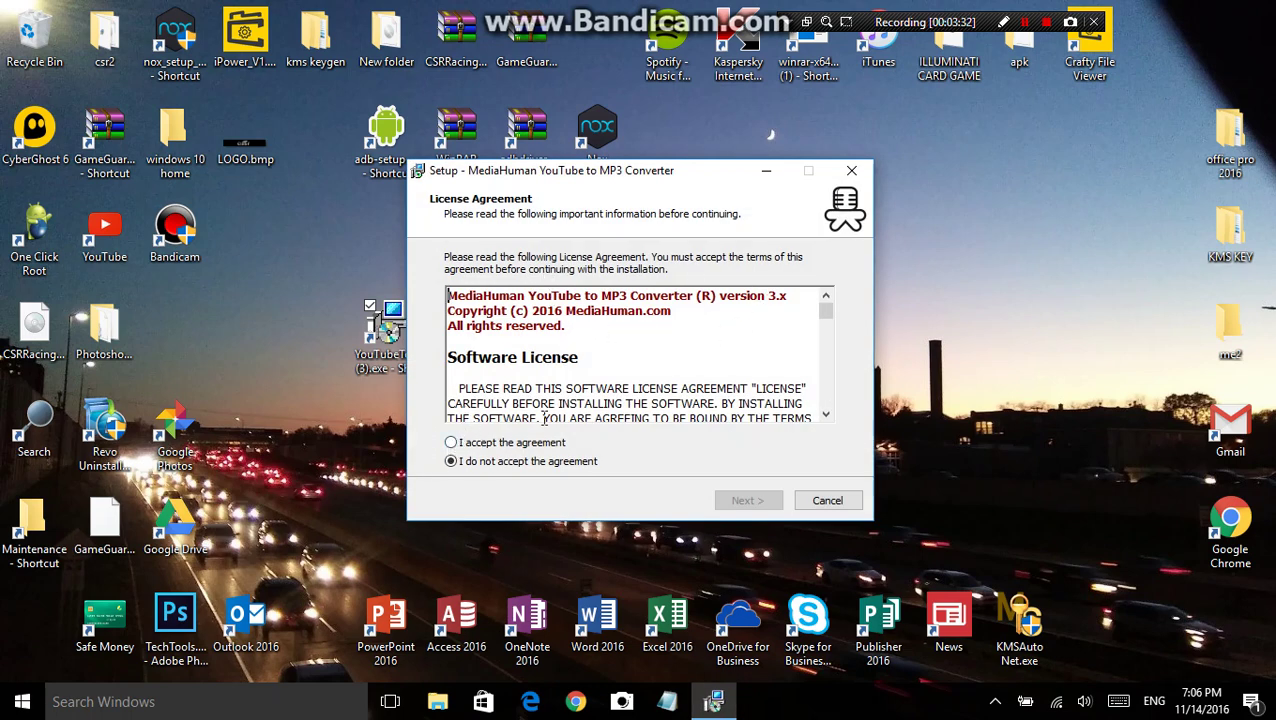
Accept the license and install with default folders, desktop icons and software-emulation OpenGL.
scroll(547, 411, down, 3)
click(451, 443)
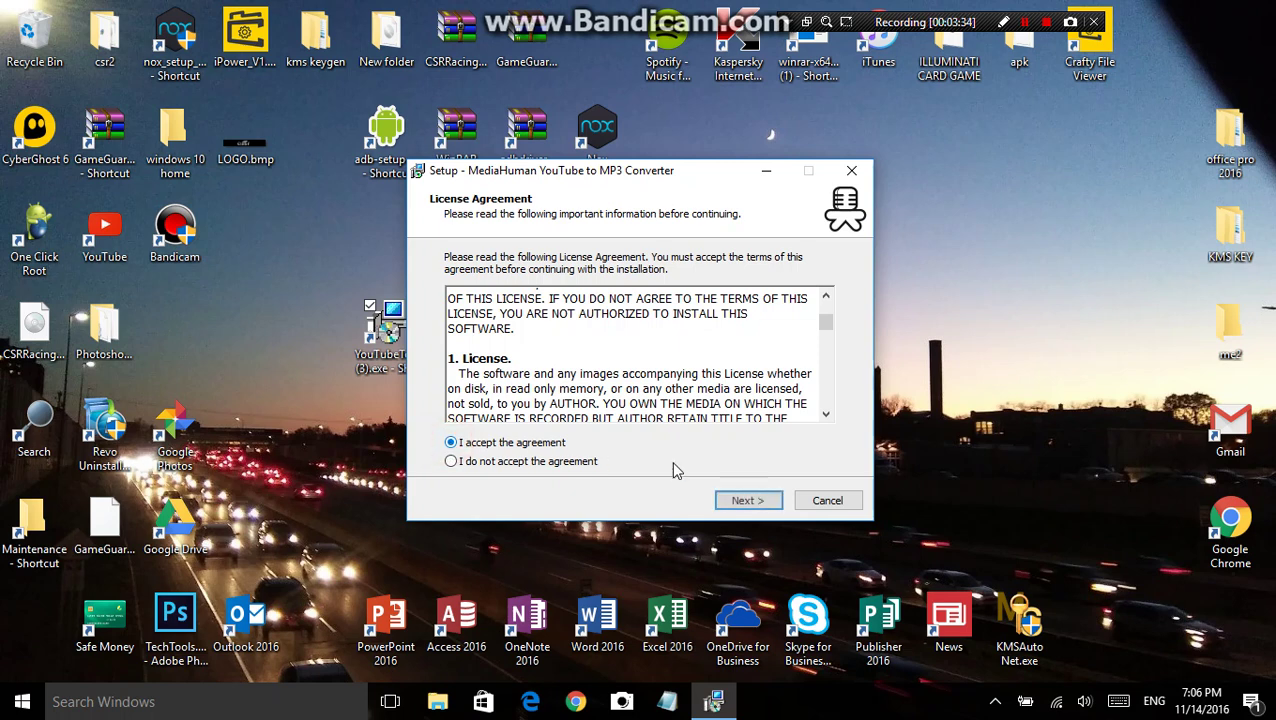
click(747, 500)
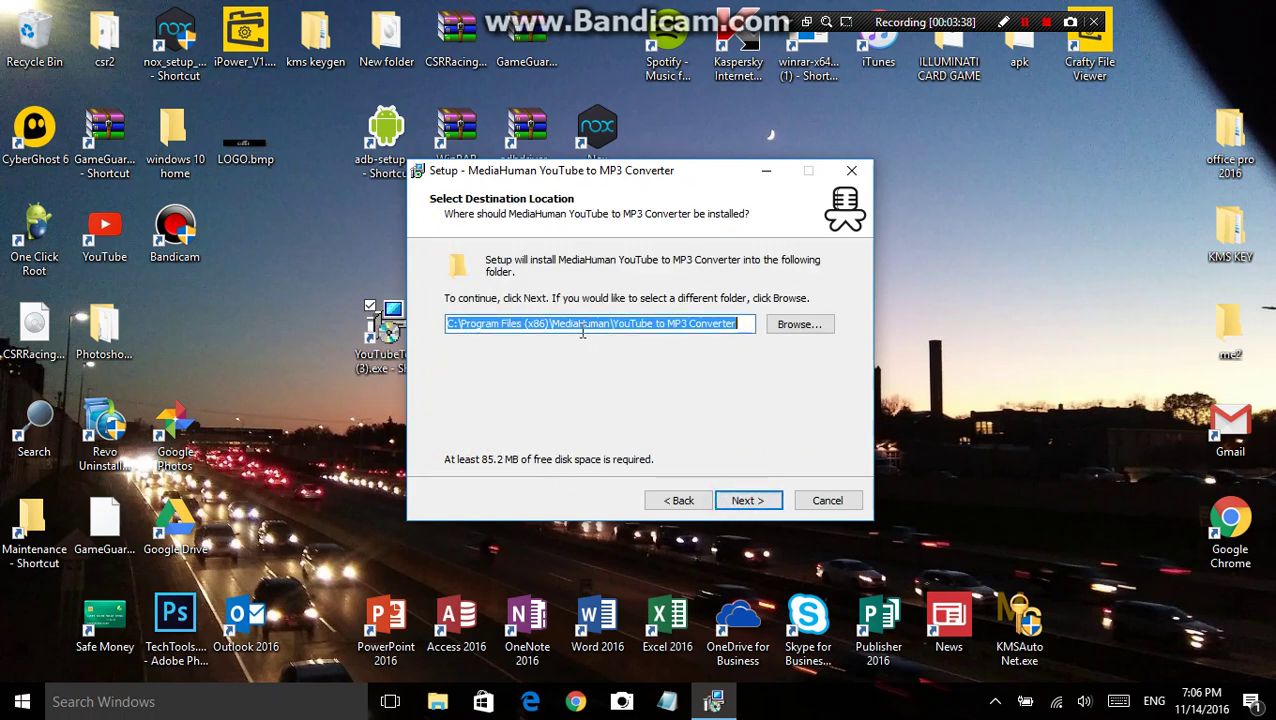
click(737, 508)
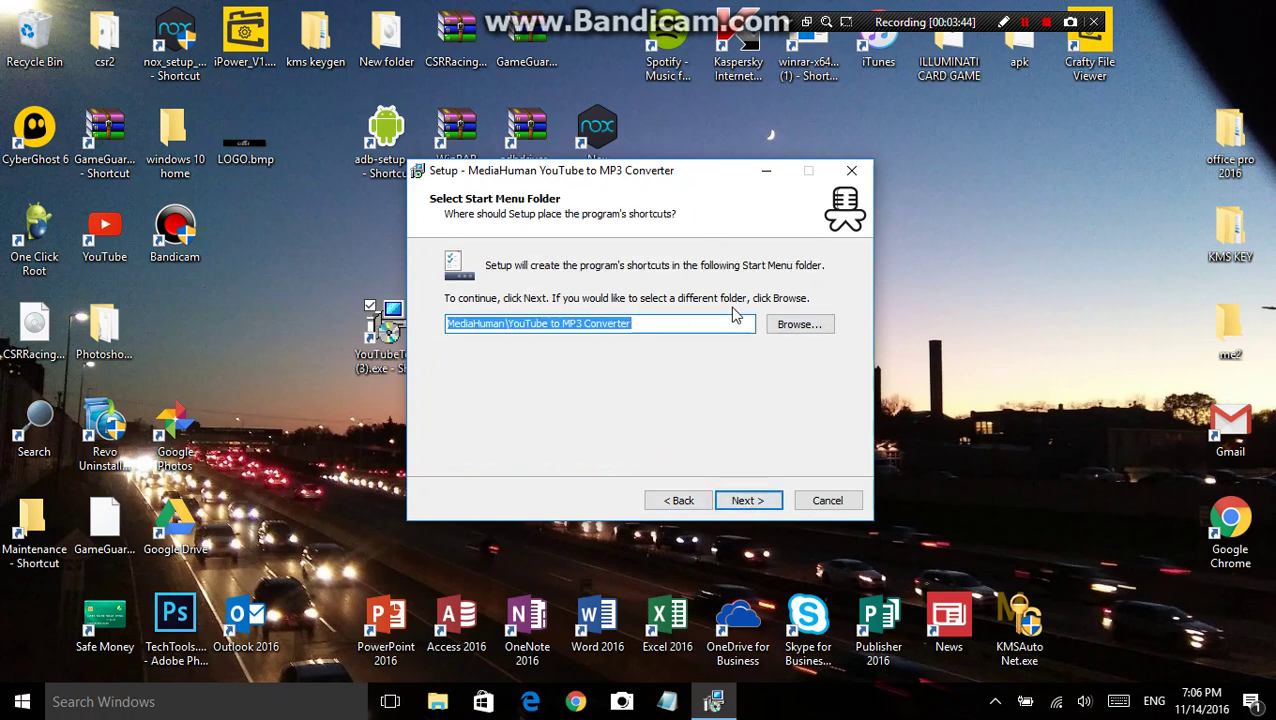
click(750, 501)
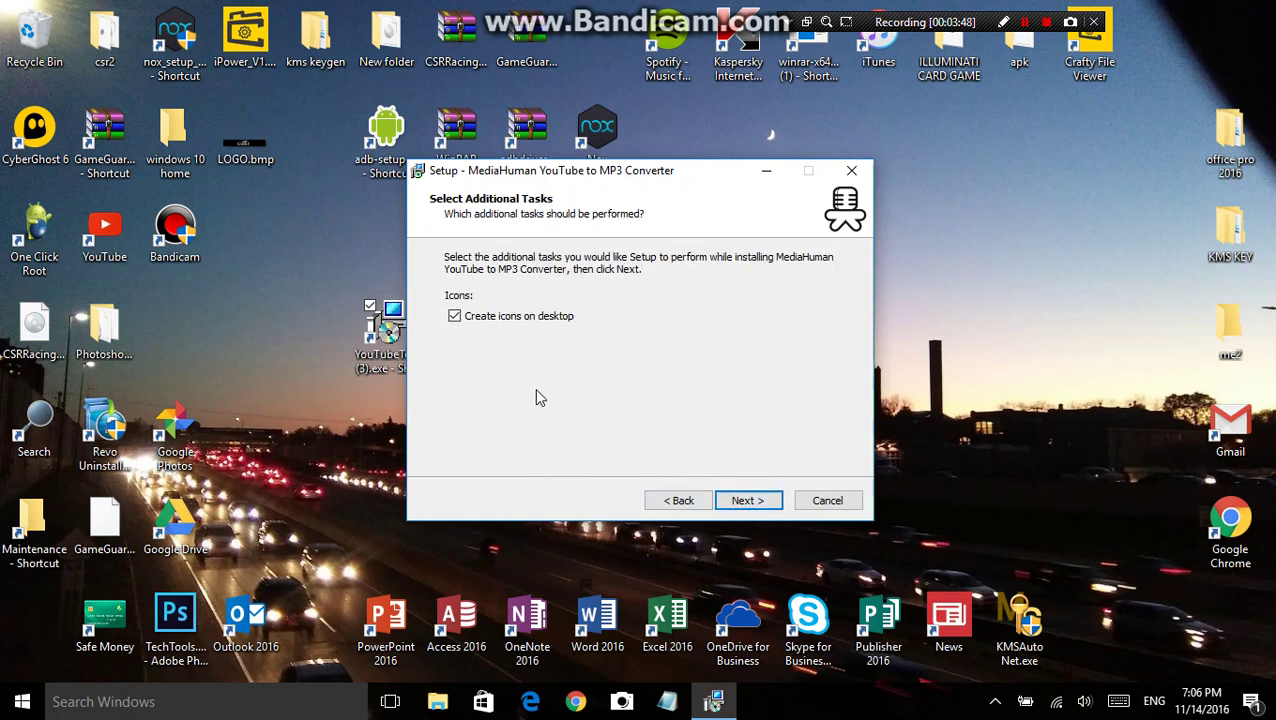
click(747, 499)
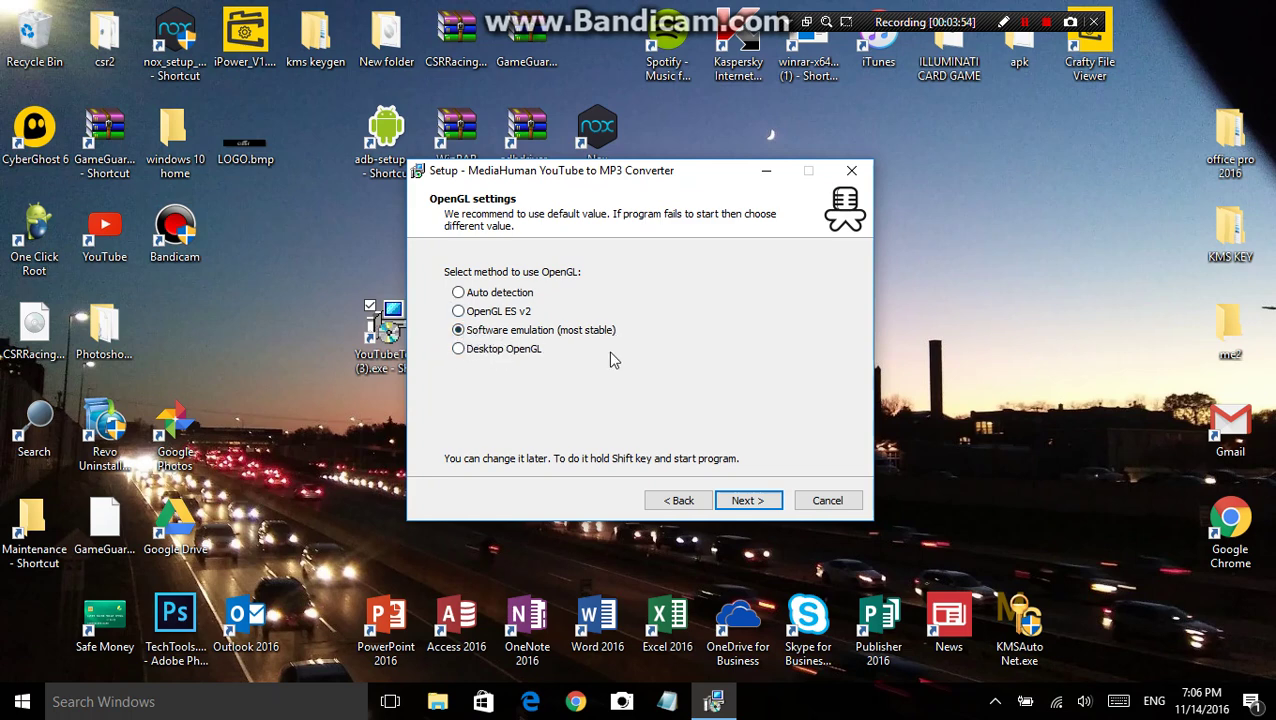
click(750, 499)
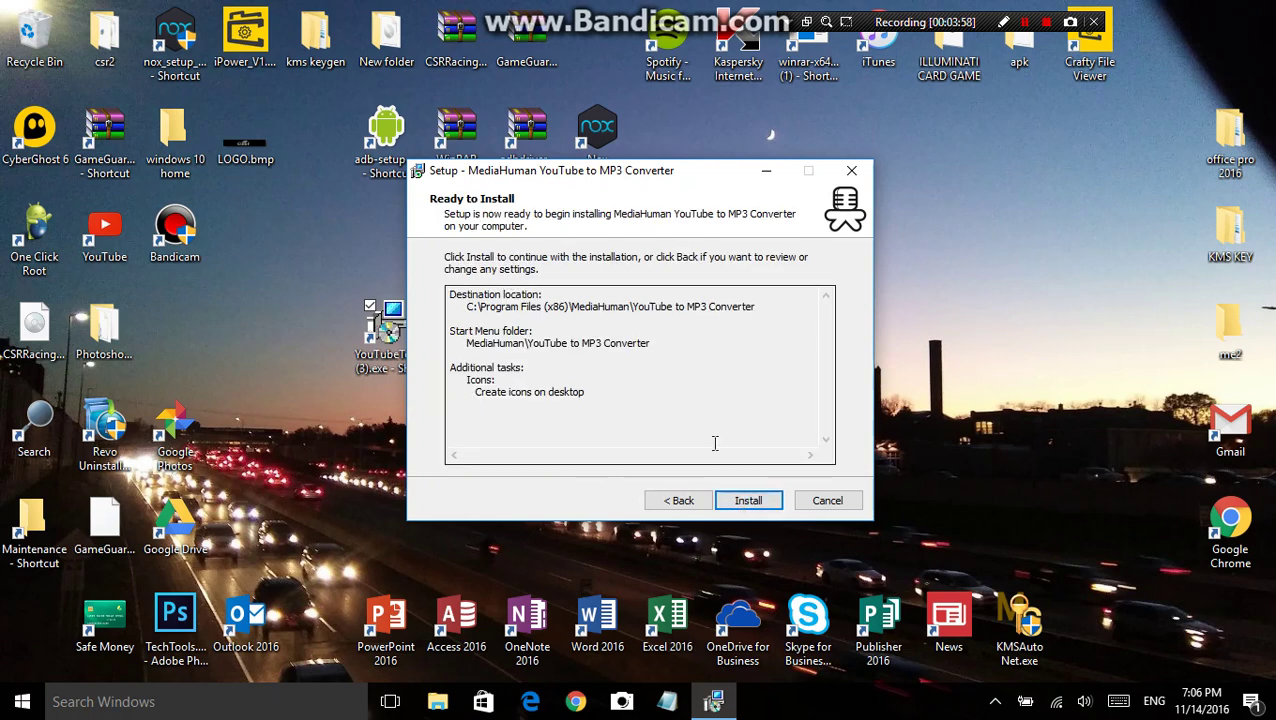
click(748, 500)
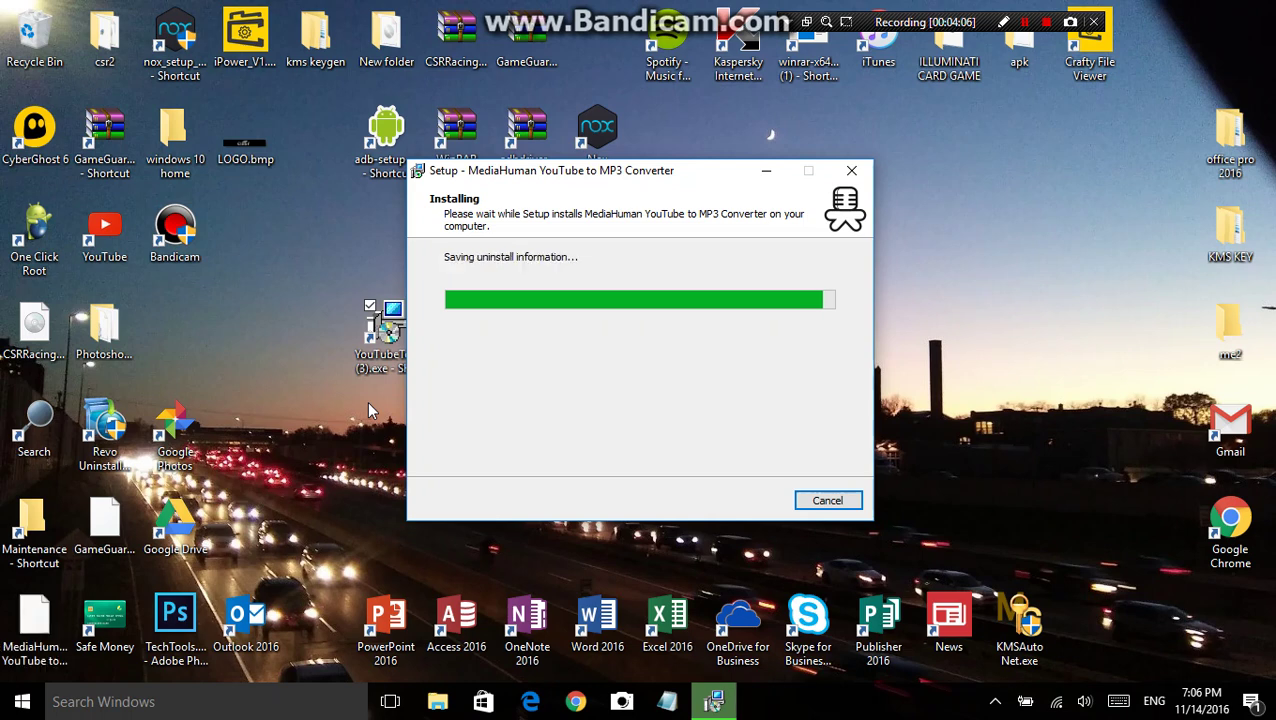
click(757, 504)
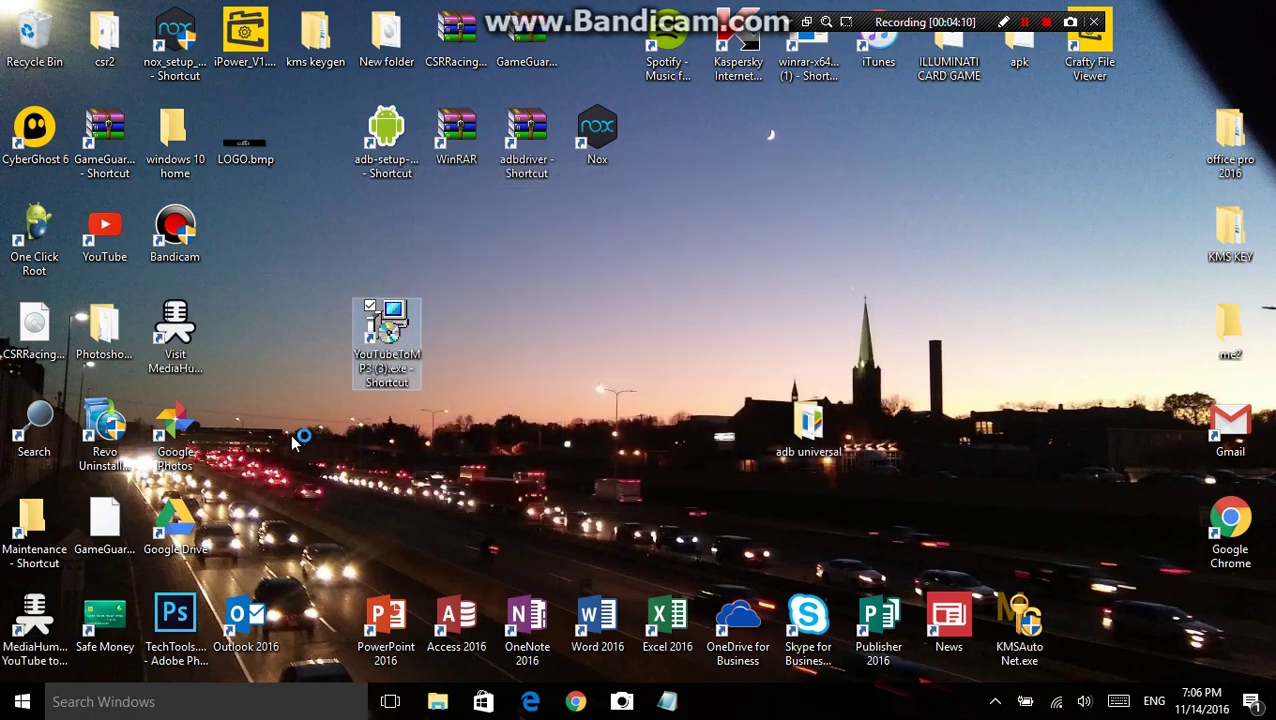
Close the MediaHuman welcome page, reposition and minimize the converter window, then reopen Chrome.
drag(68, 620, 252, 345)
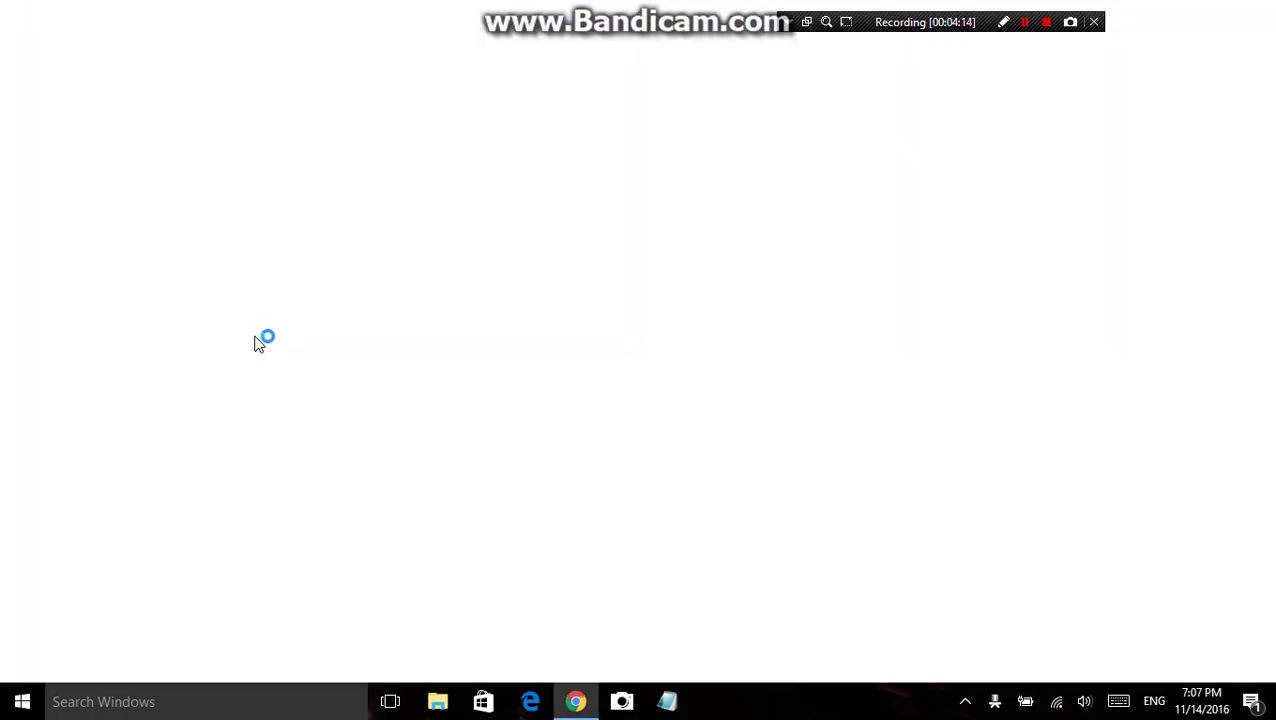
click(1255, 10)
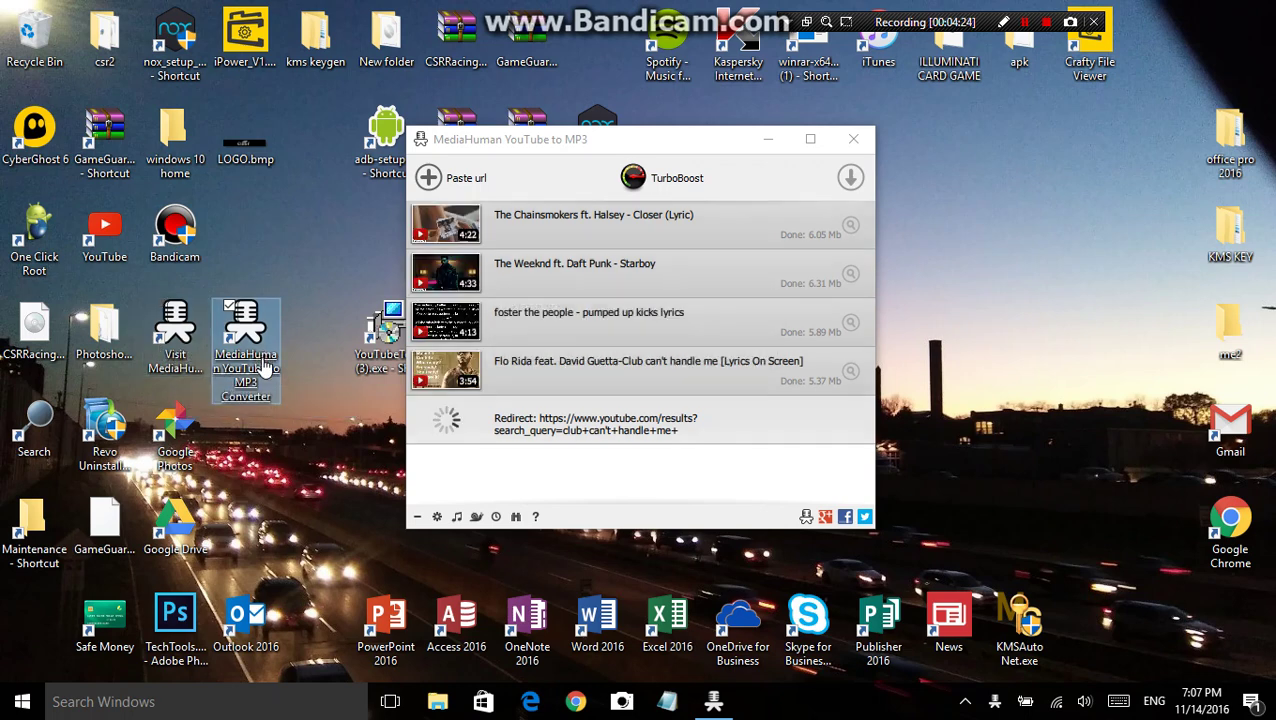
drag(687, 143, 673, 213)
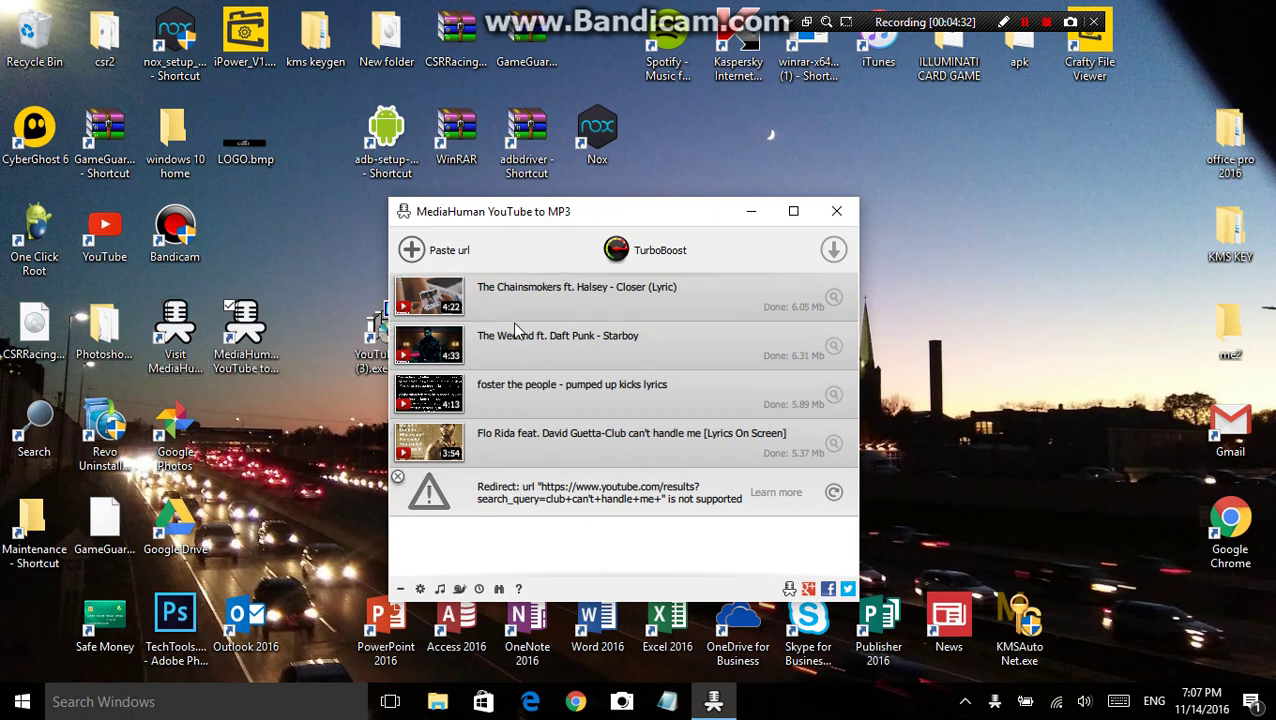
drag(655, 211, 980, 181)
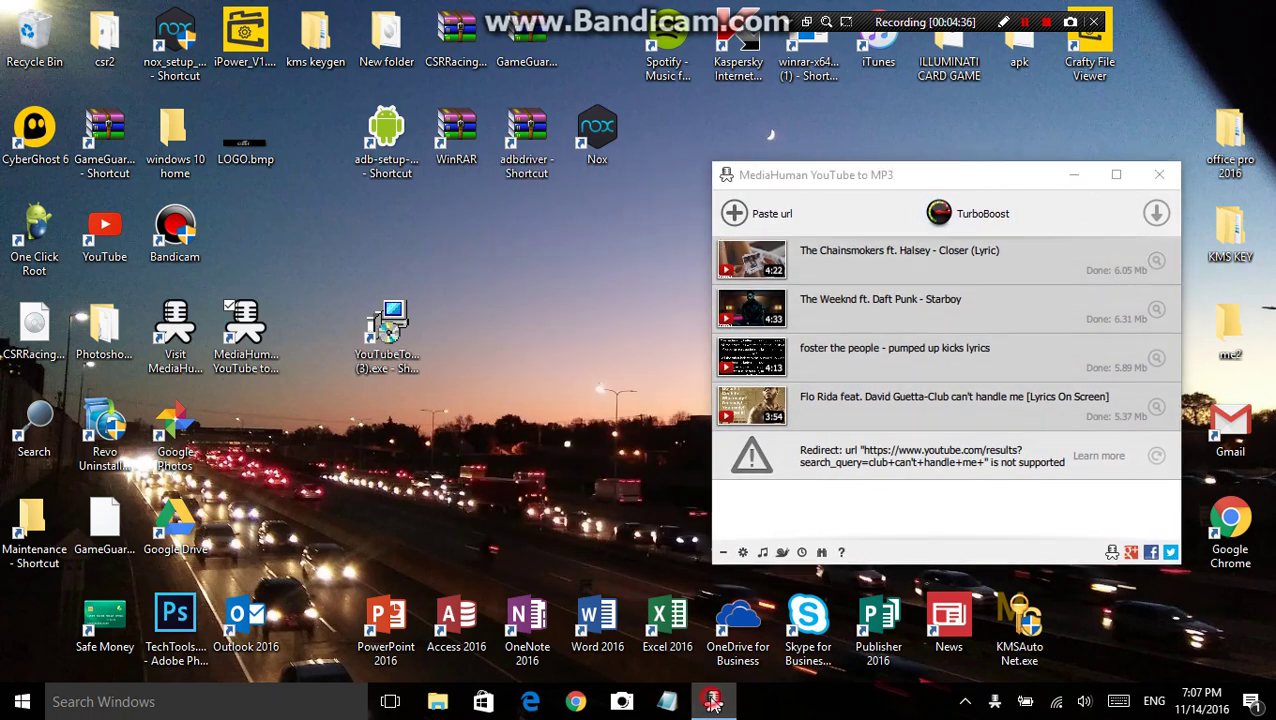
click(713, 703)
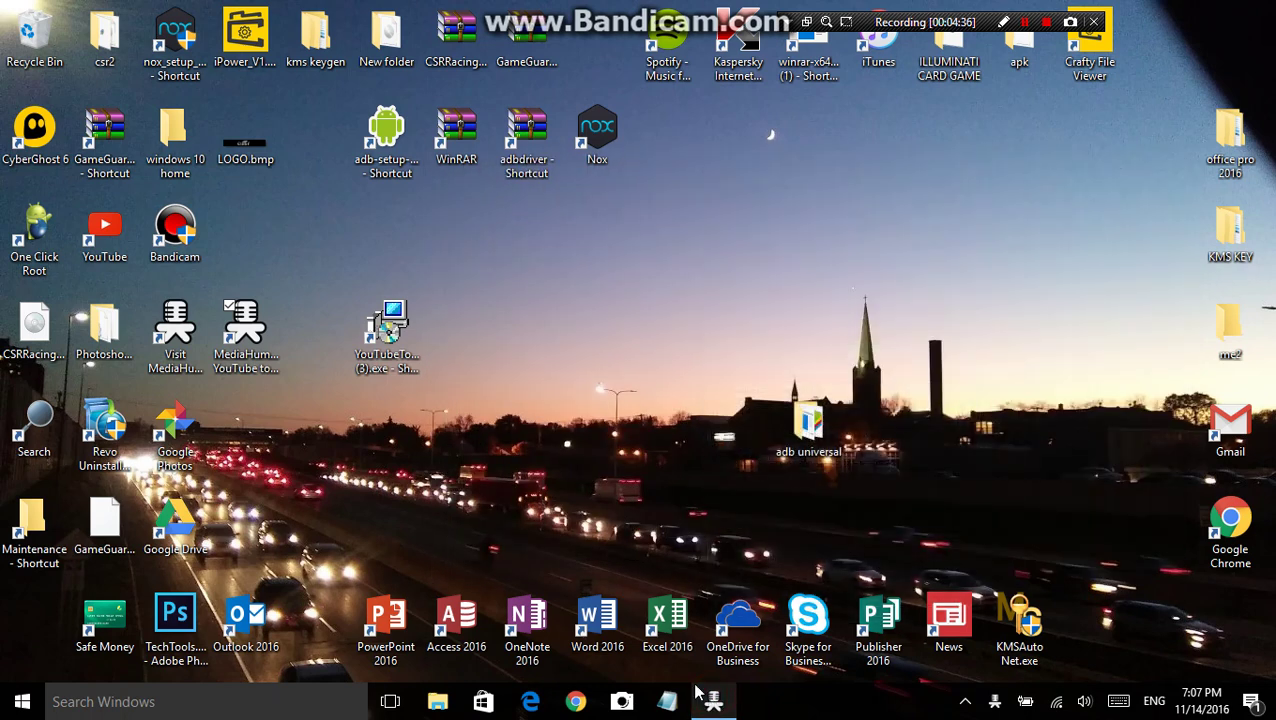
click(575, 704)
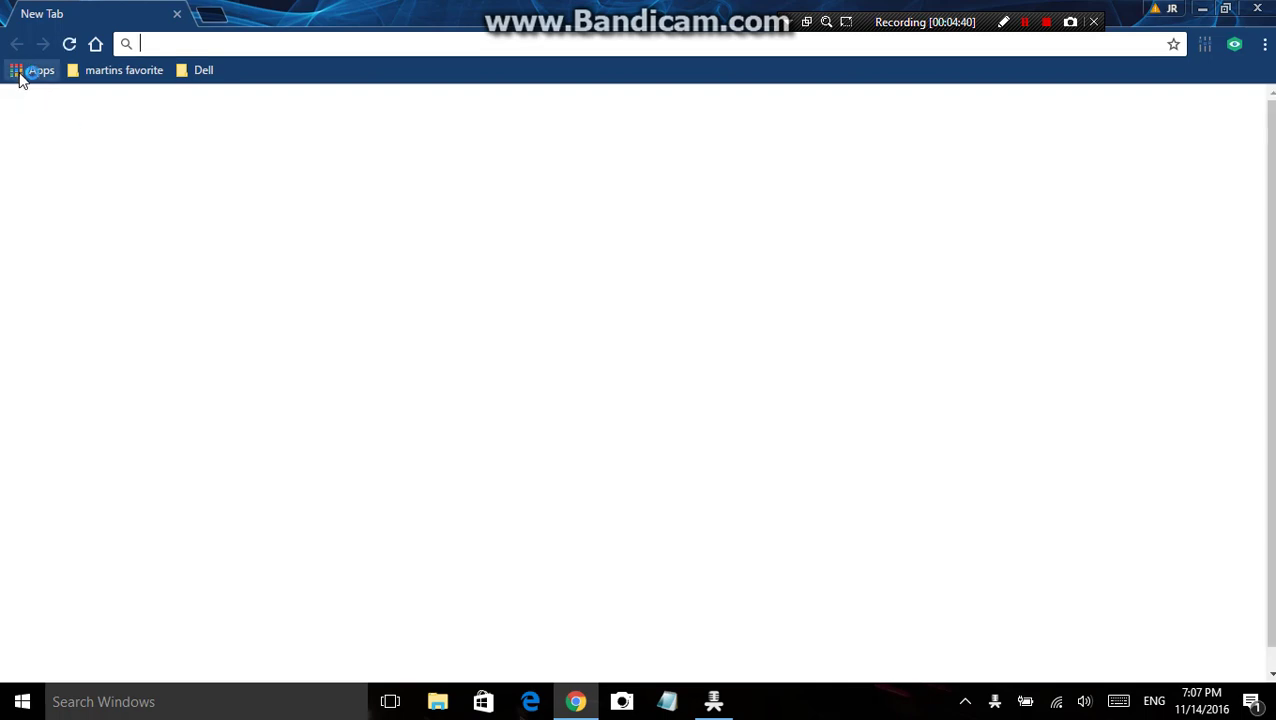
Open YouTube from Chrome's Apps page and go to the Music channel's Popular Music Videos.
click(22, 76)
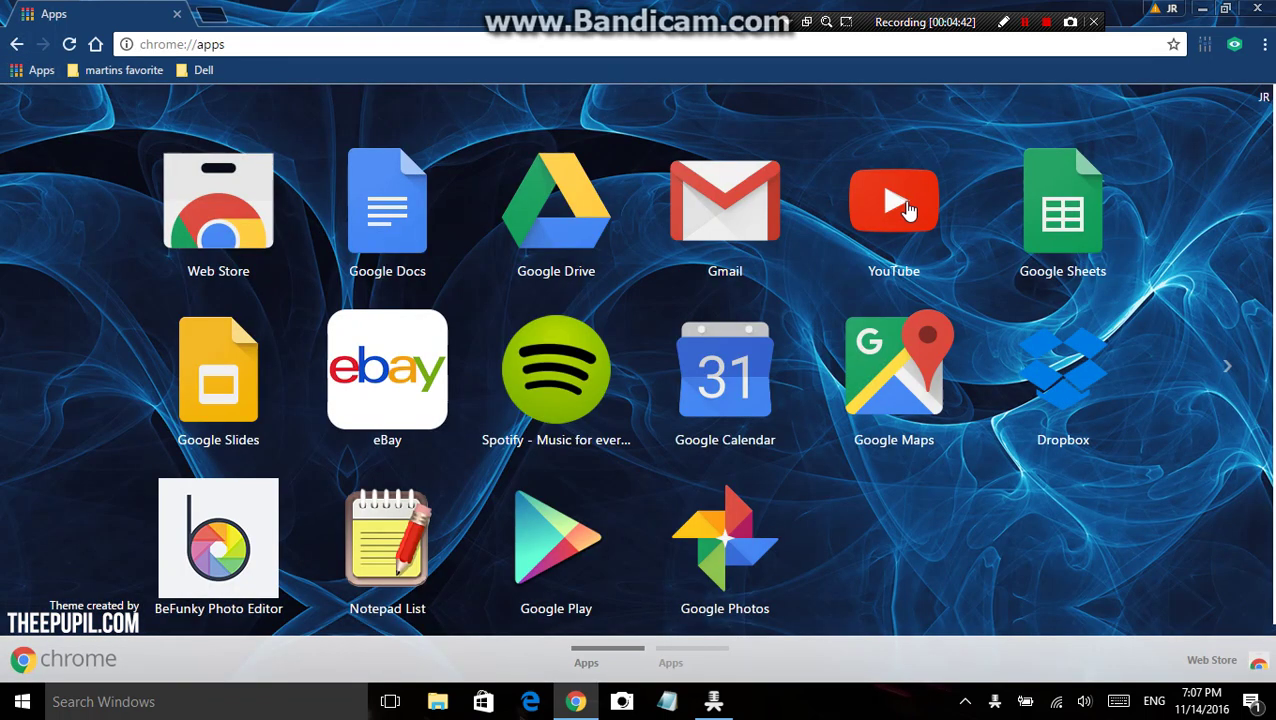
click(908, 210)
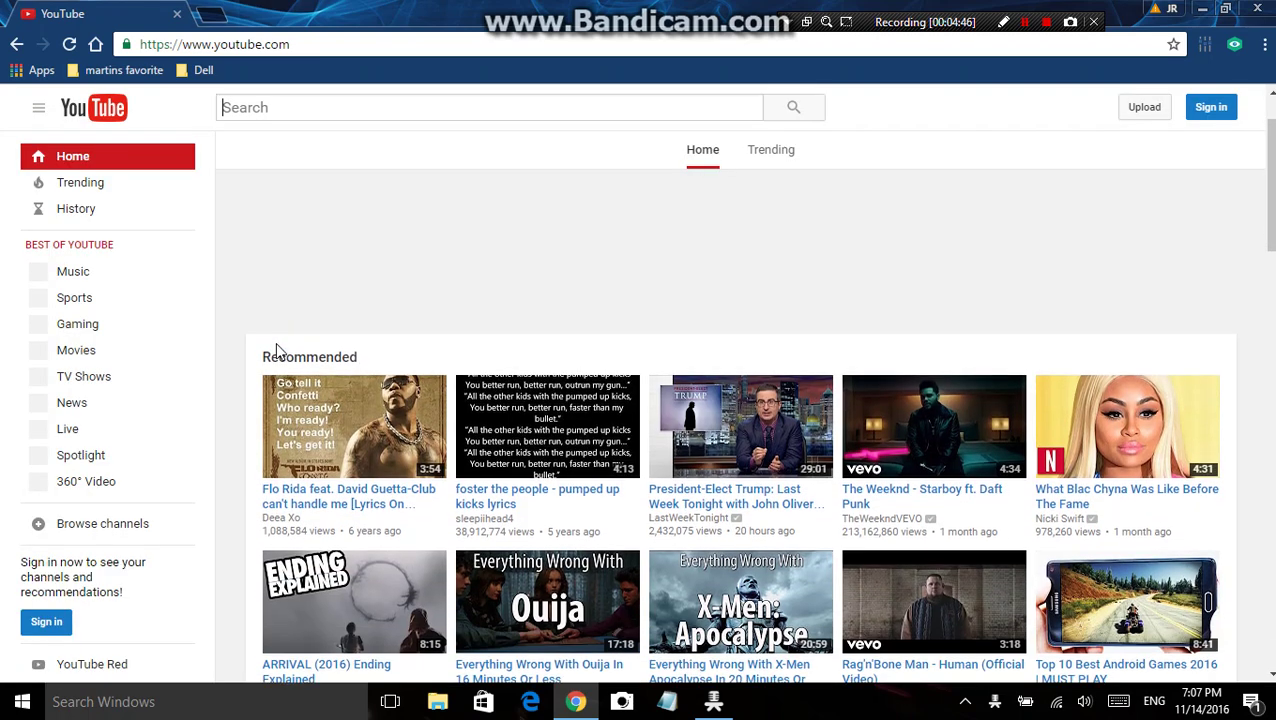
scroll(269, 355, down, 2)
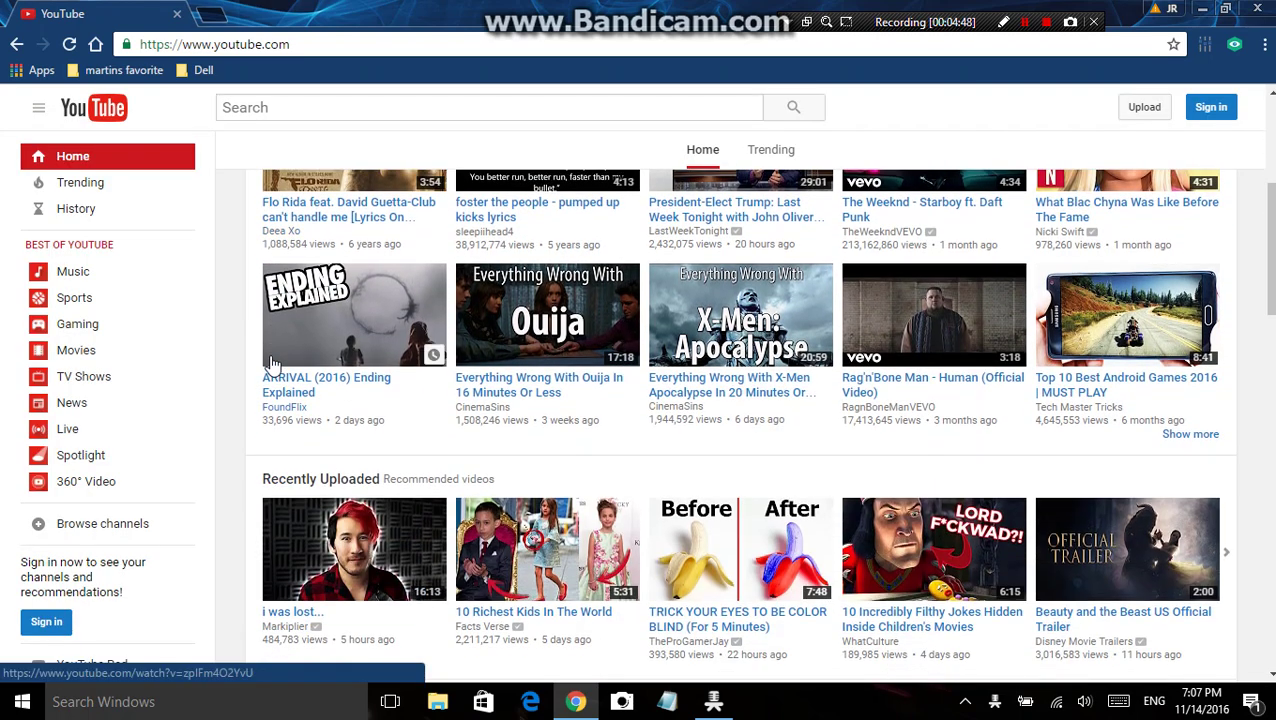
scroll(270, 362, up, 2)
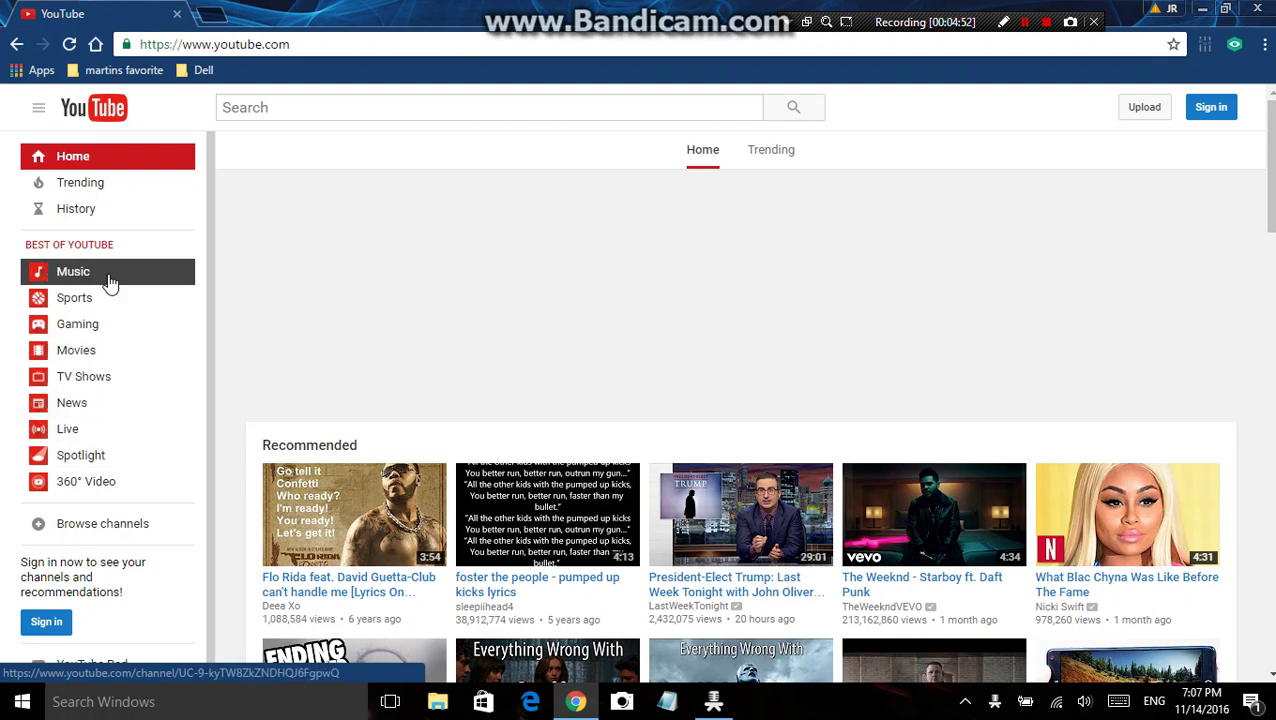
click(110, 284)
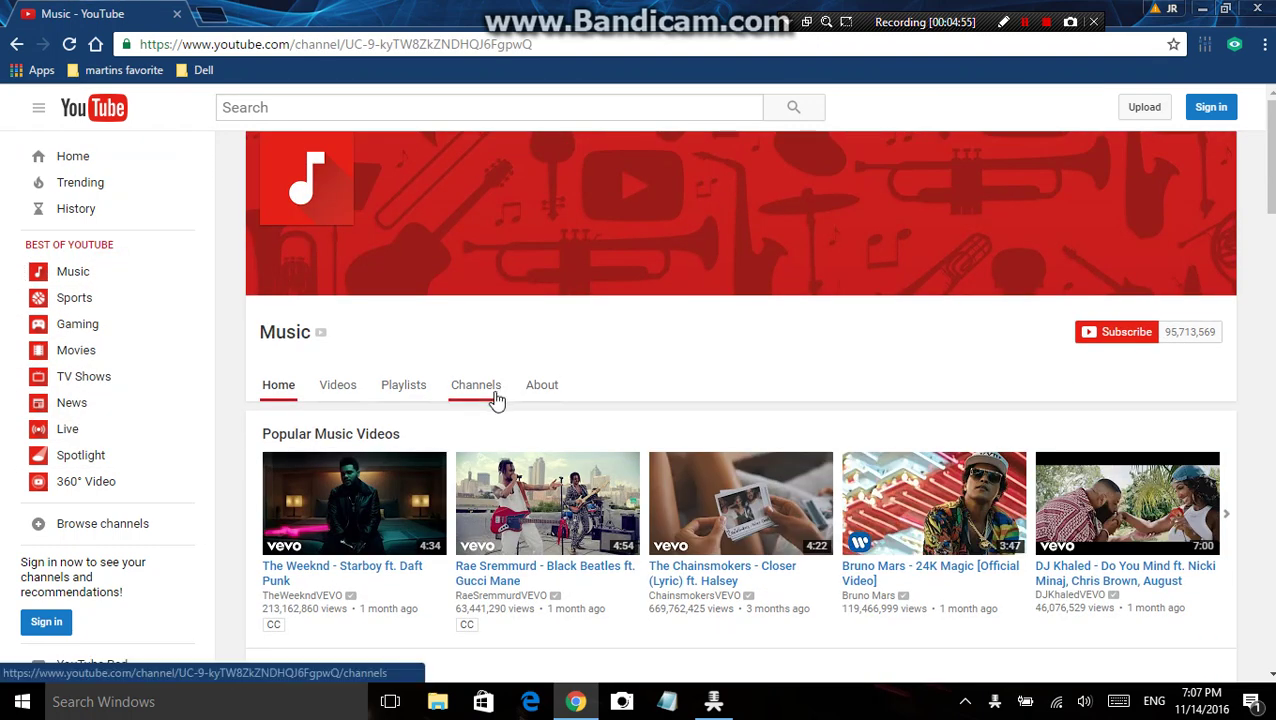
scroll(495, 433, down, 2)
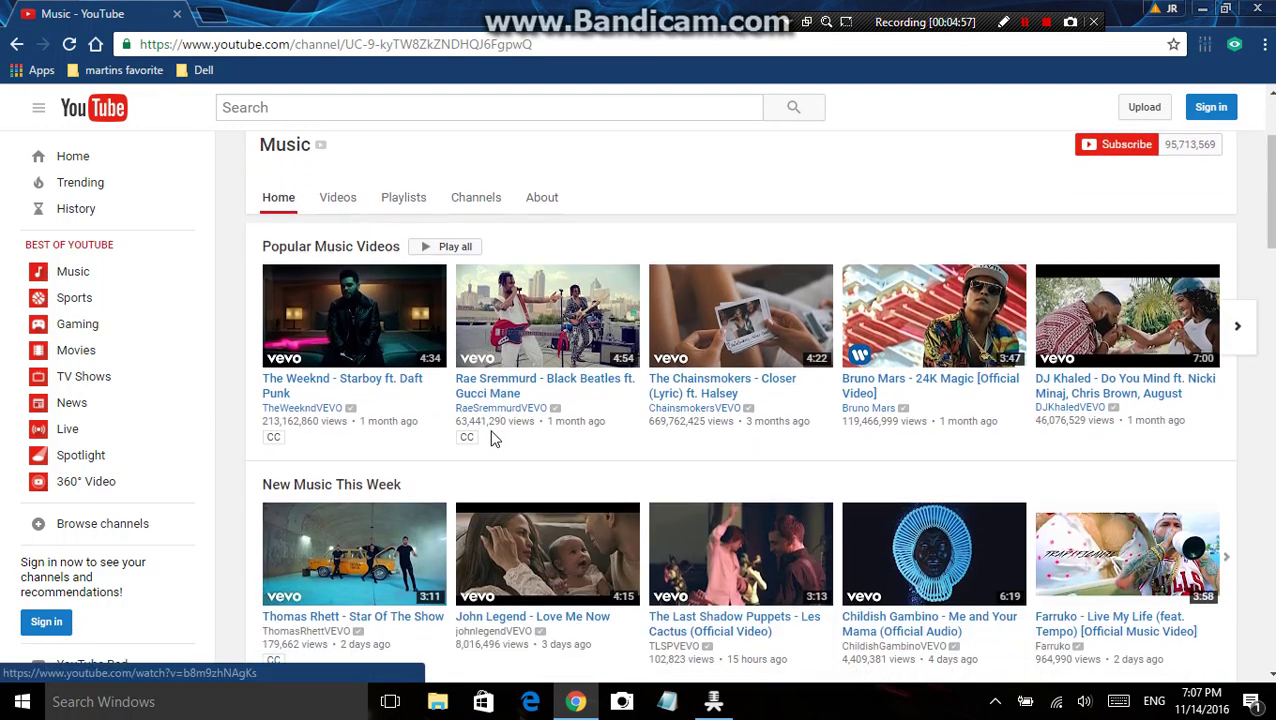
scroll(490, 435, down, 1)
scroll(403, 516, down, 1)
scroll(400, 516, down, 2)
scroll(397, 514, up, 5)
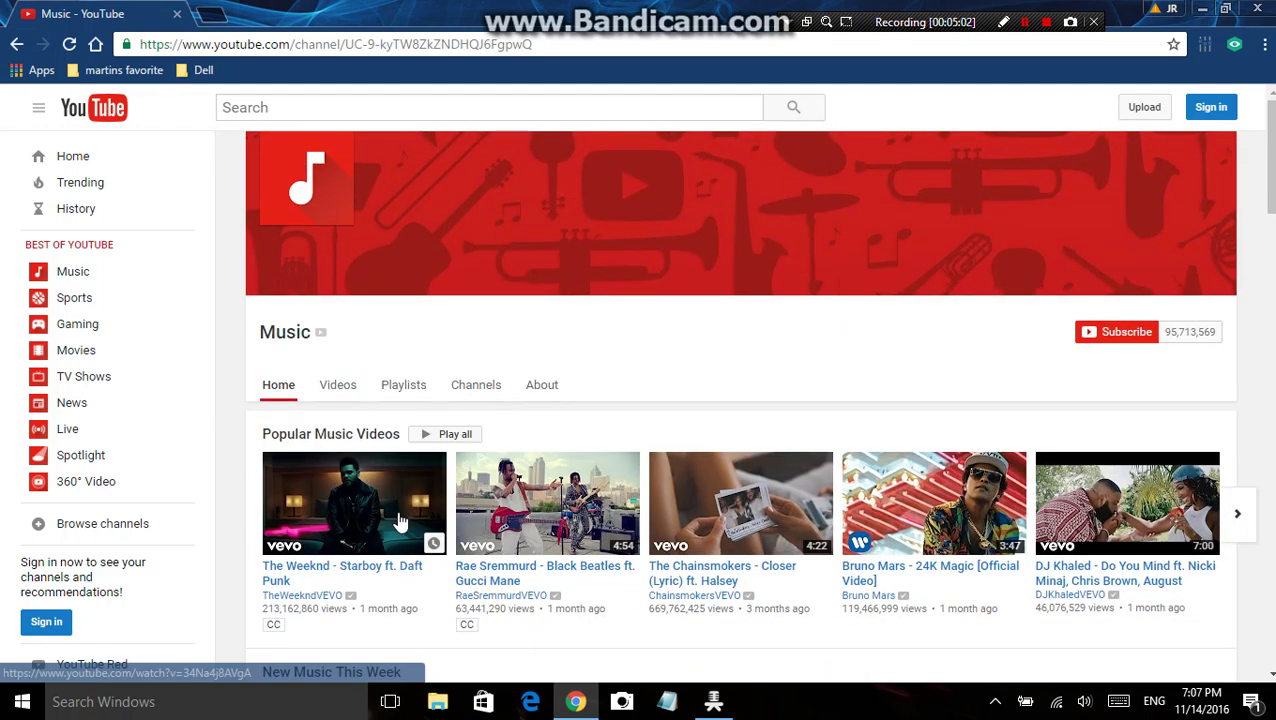
click(356, 515)
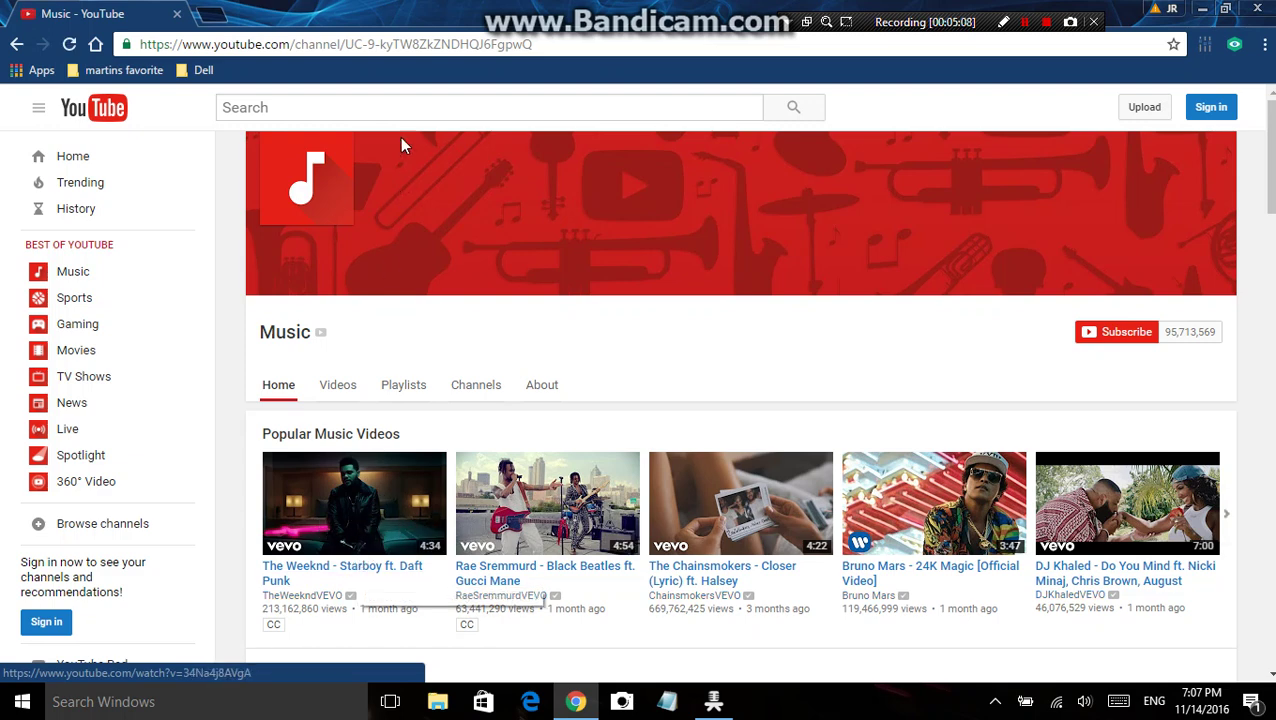
Search YouTube for 'macklemore lyrics' and open 'Can't Hold Us Lyrics- Macklemore and Ryan Lewis'.
click(397, 110)
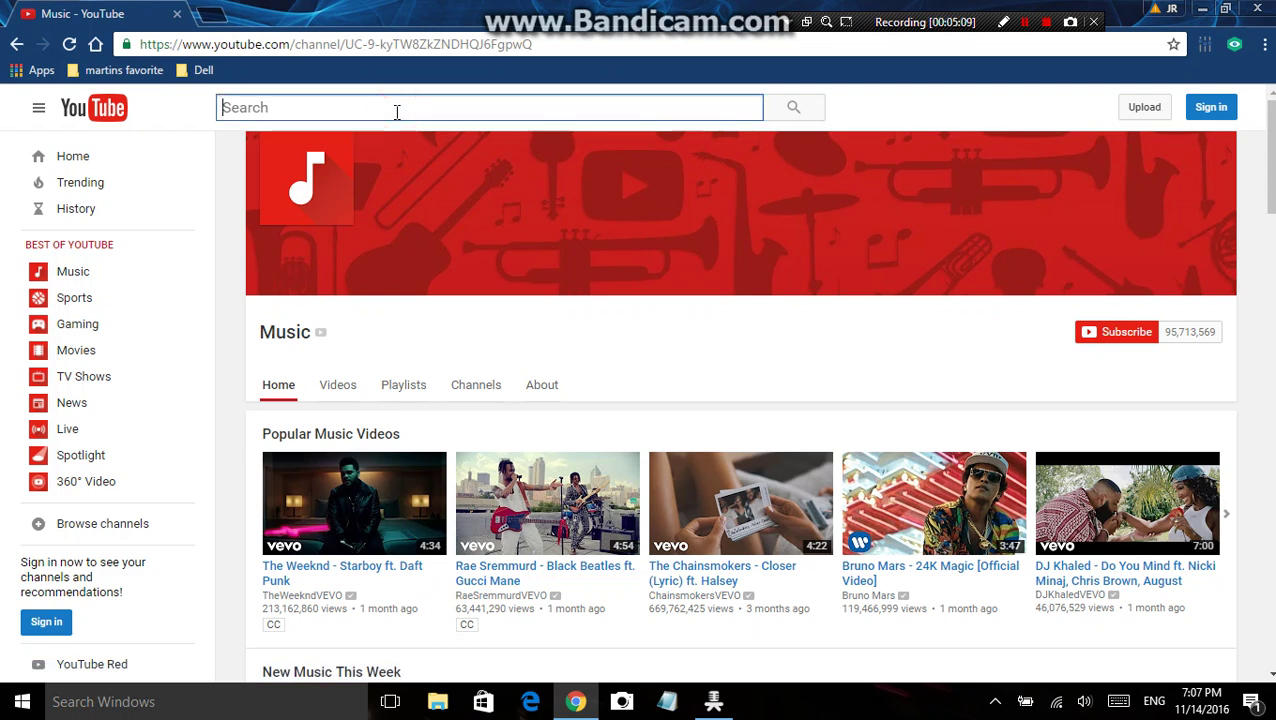
text(mack)
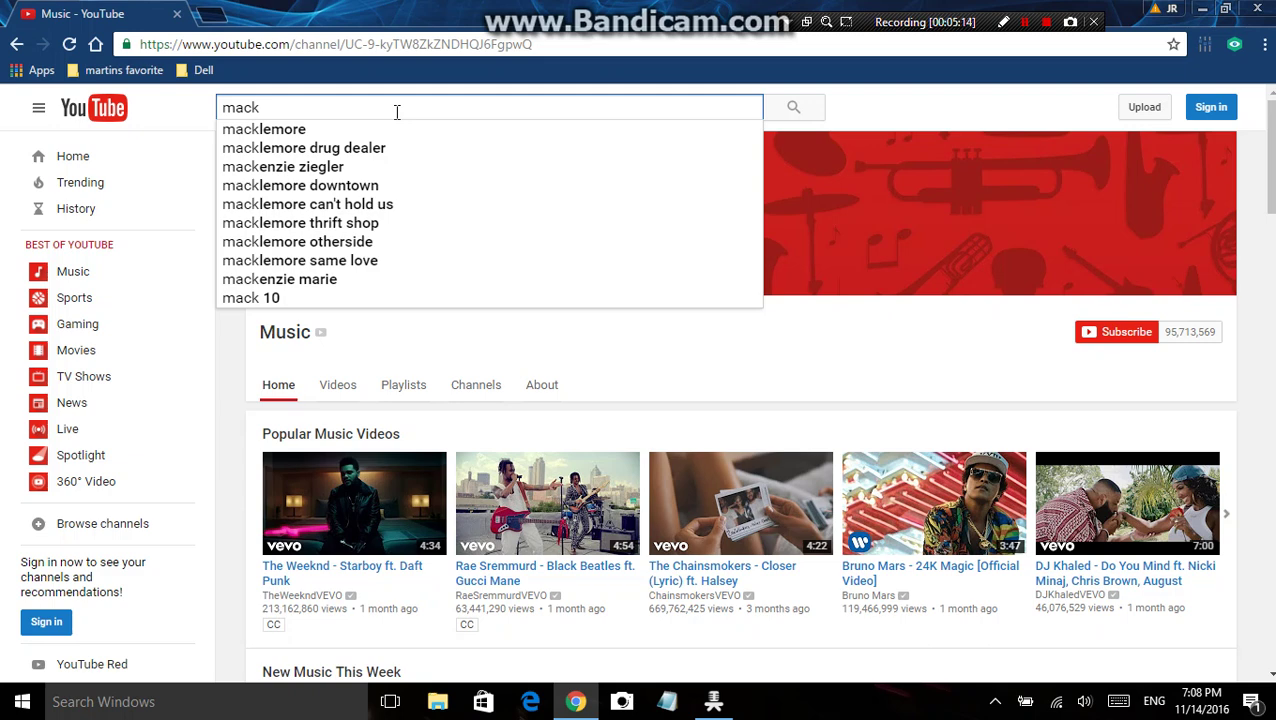
click(347, 131)
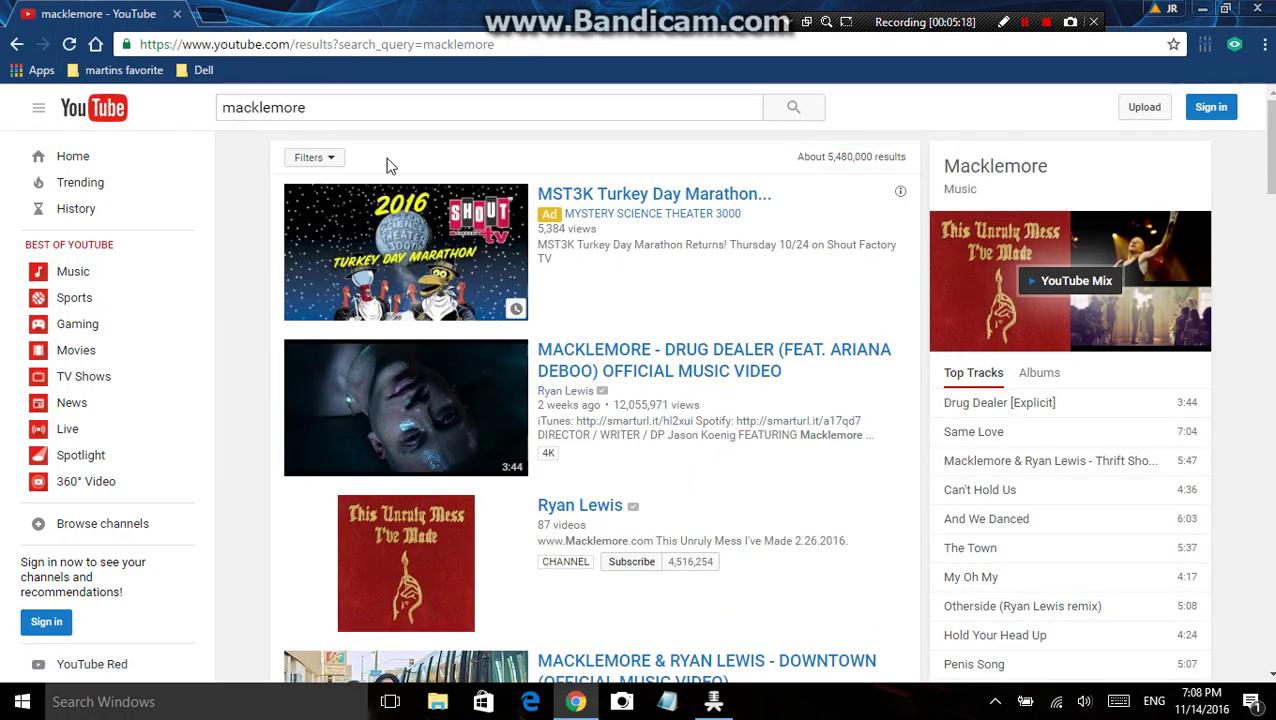
click(362, 106)
text(lyric)
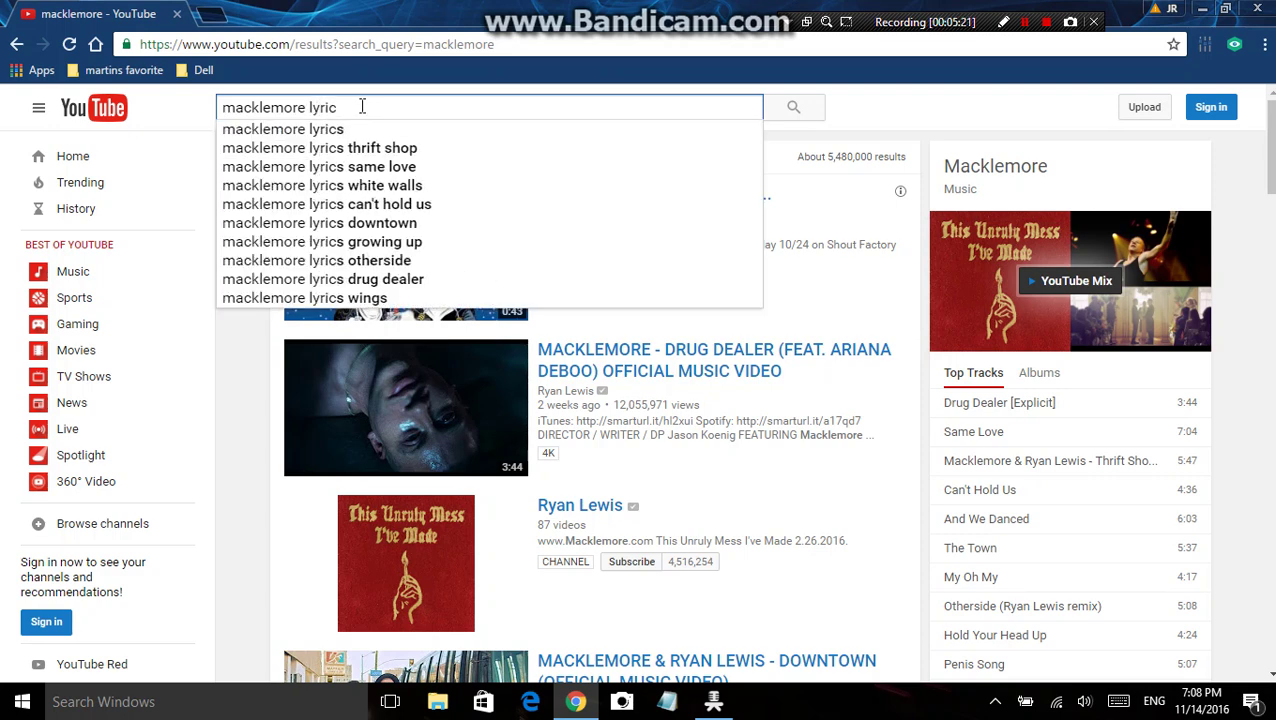
click(364, 128)
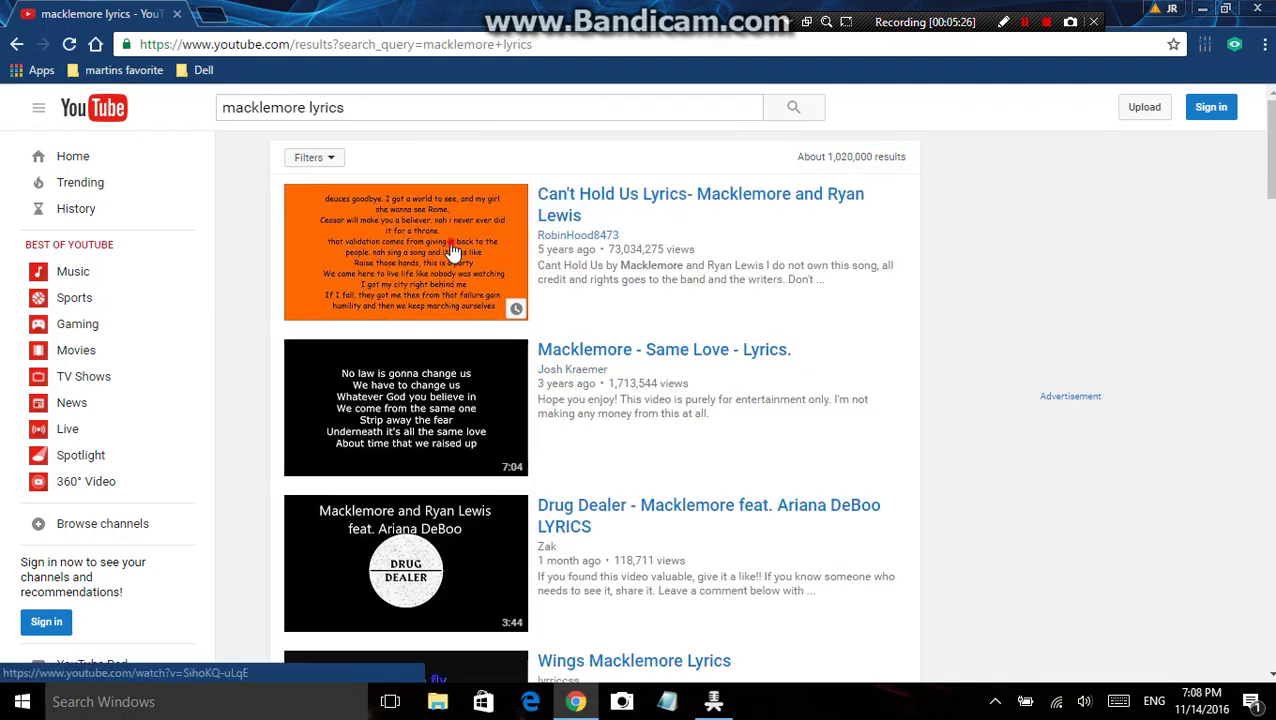
click(452, 250)
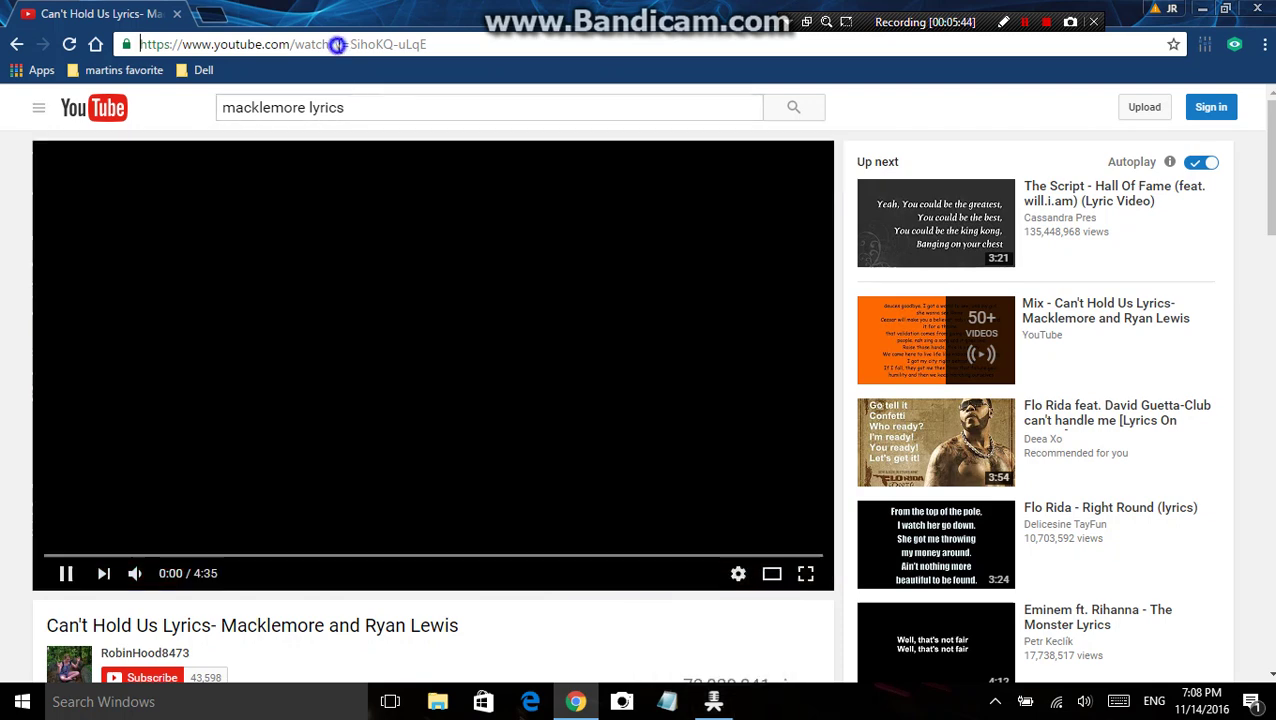
Mute the Can't Hold Us lyrics video and copy its YouTube web address.
right_click(339, 46)
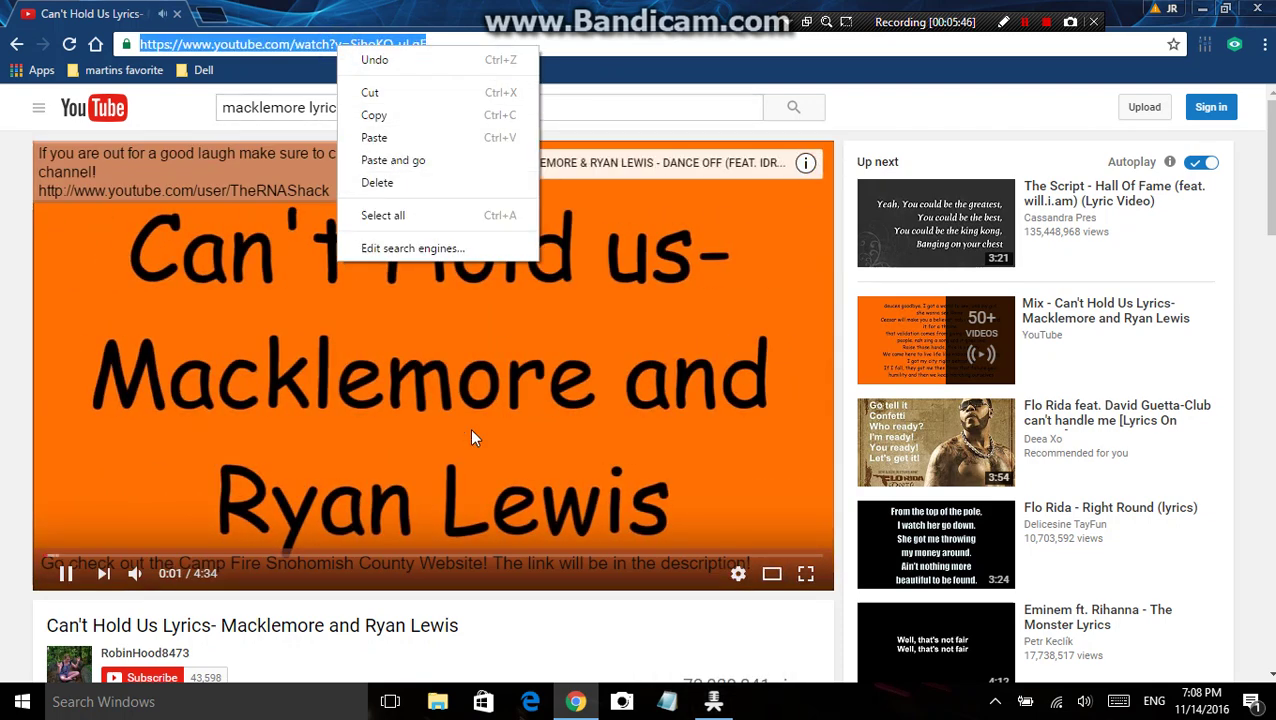
click(134, 575)
click(136, 573)
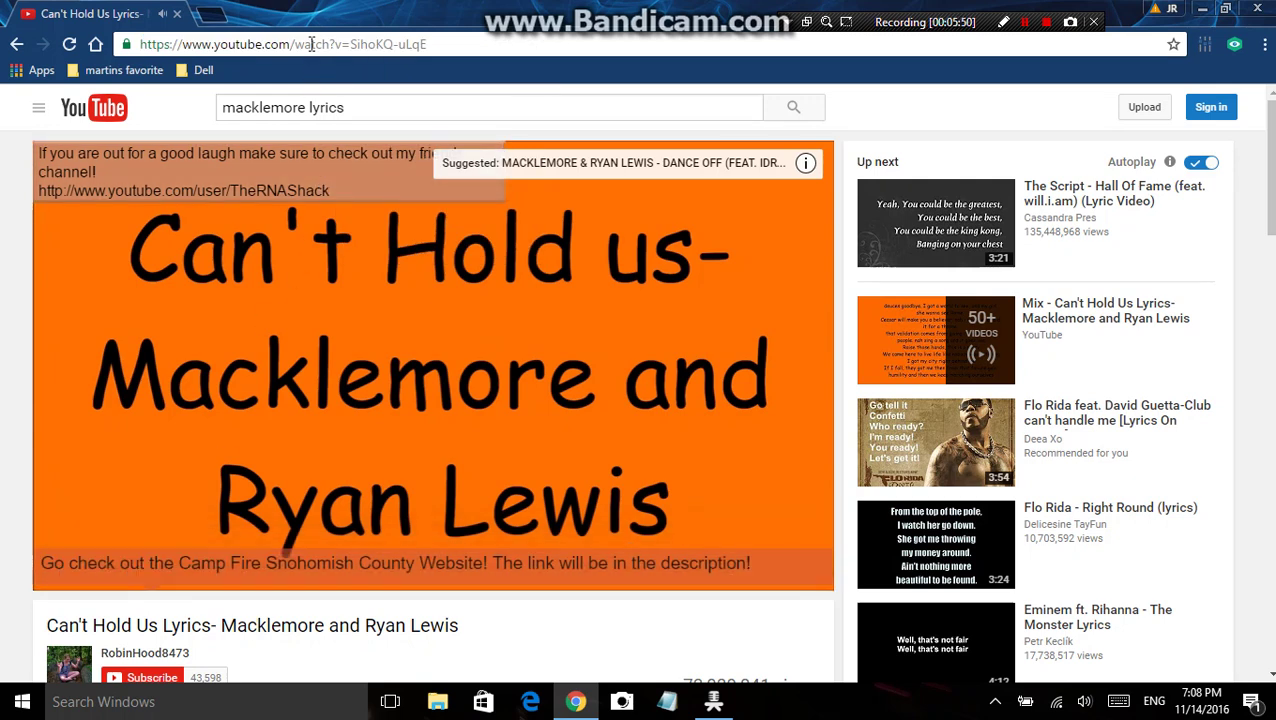
right_click(311, 44)
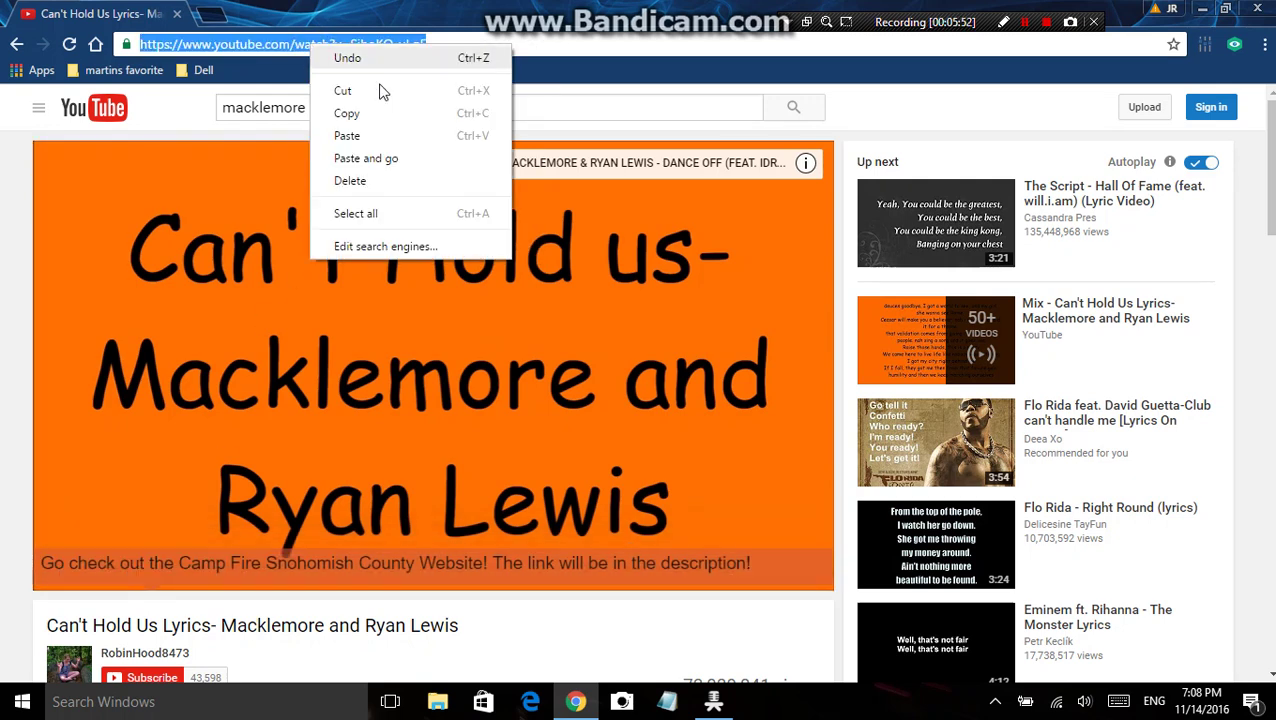
click(356, 115)
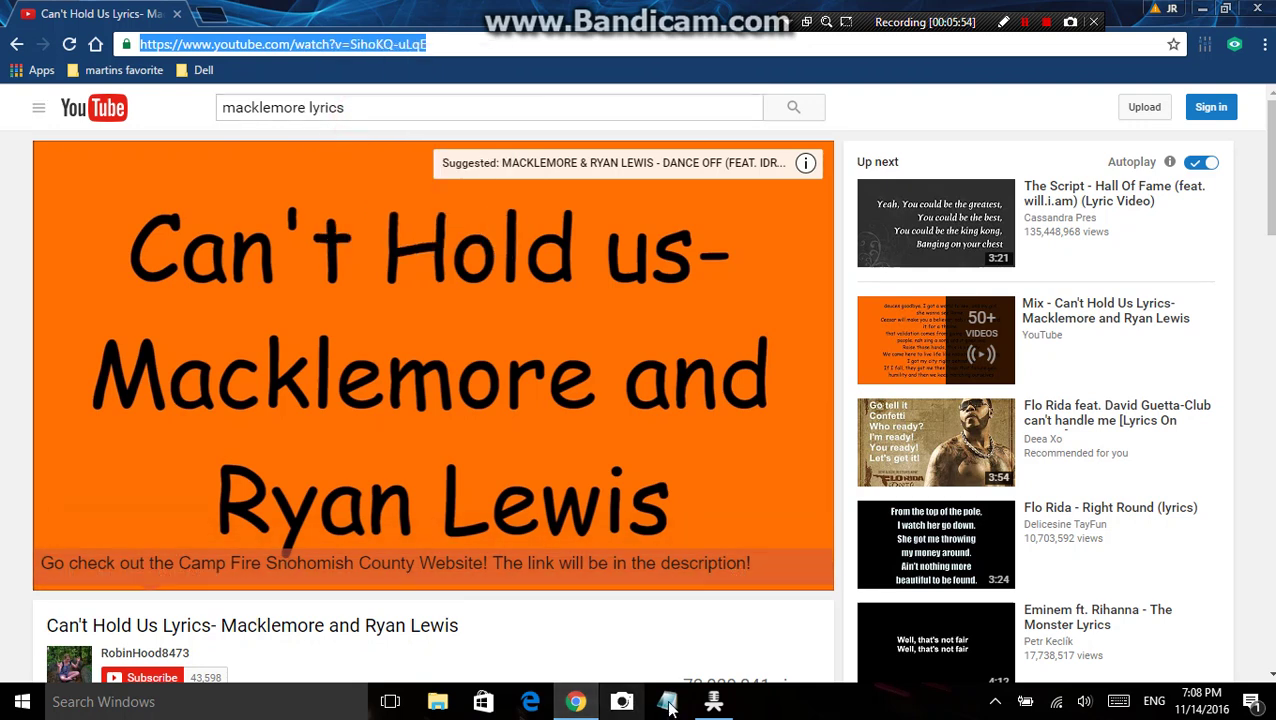
Paste the copied link into MediaHuman and start converting Can't Hold Us Lyrics to MP3.
click(713, 702)
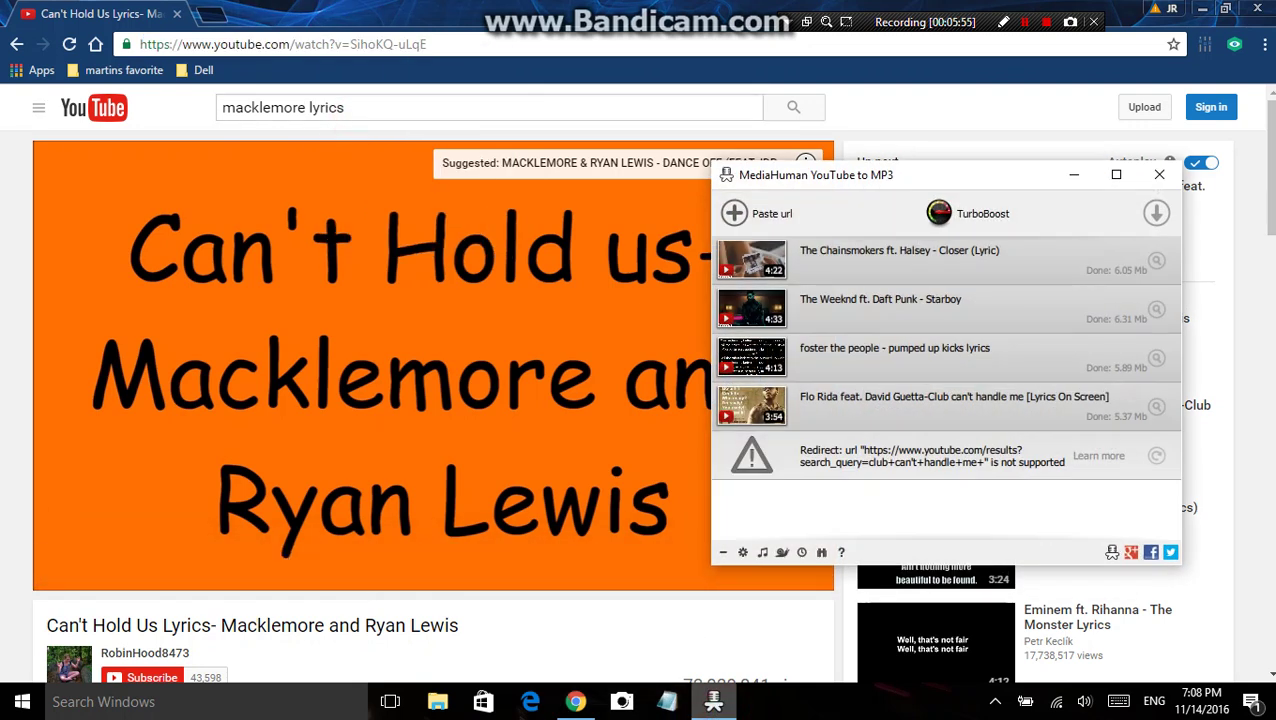
click(776, 220)
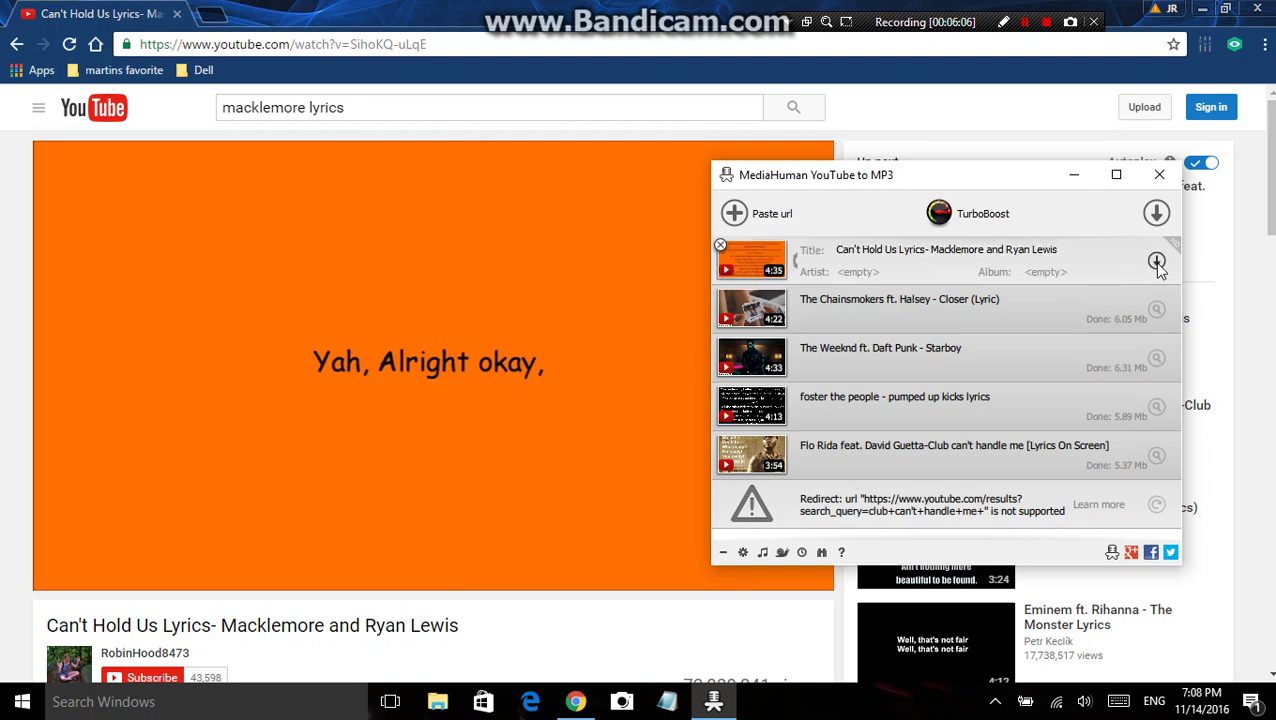
click(870, 254)
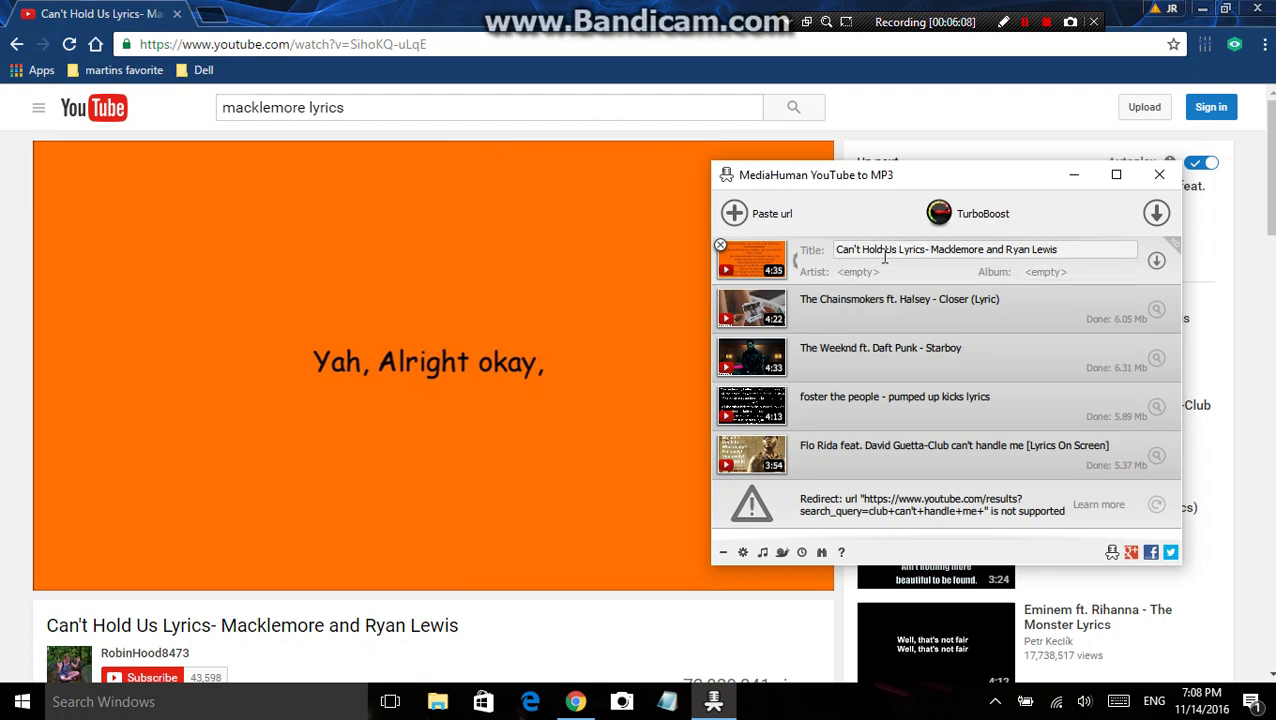
click(1156, 261)
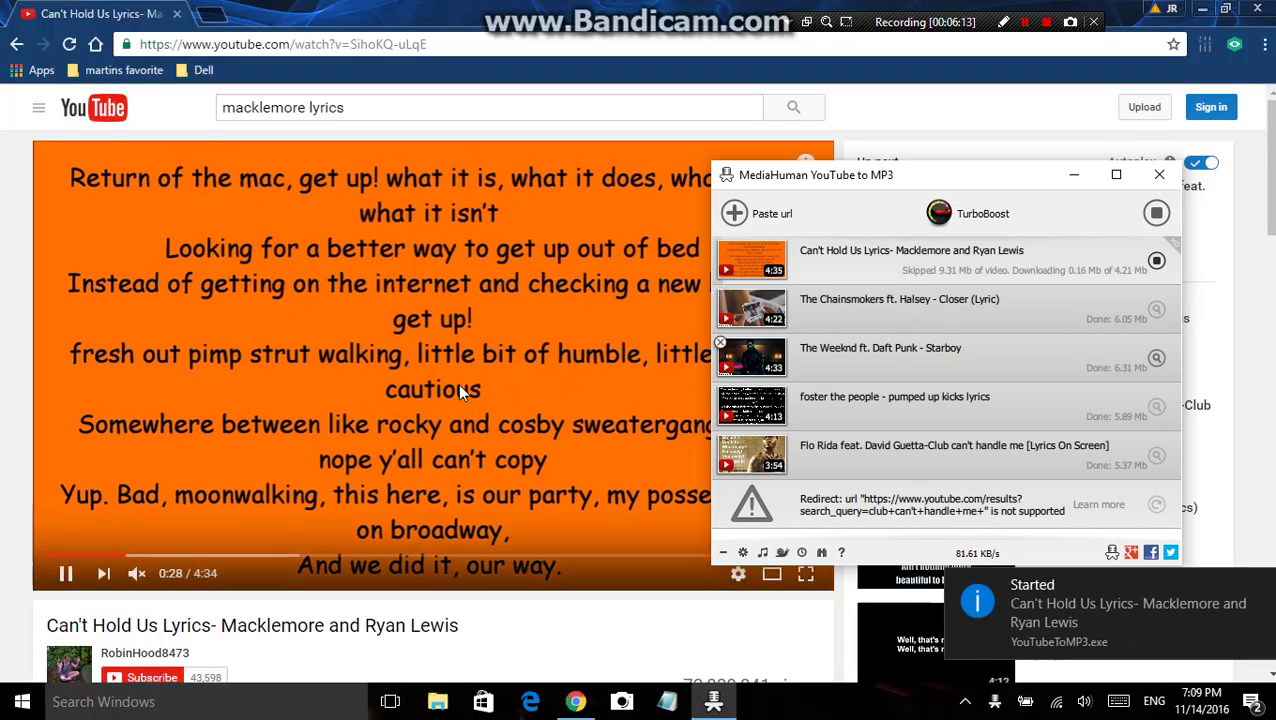
Pause the YouTube video, then close the converter once the 6.30 Mb download completes.
click(463, 393)
click(629, 377)
click(722, 707)
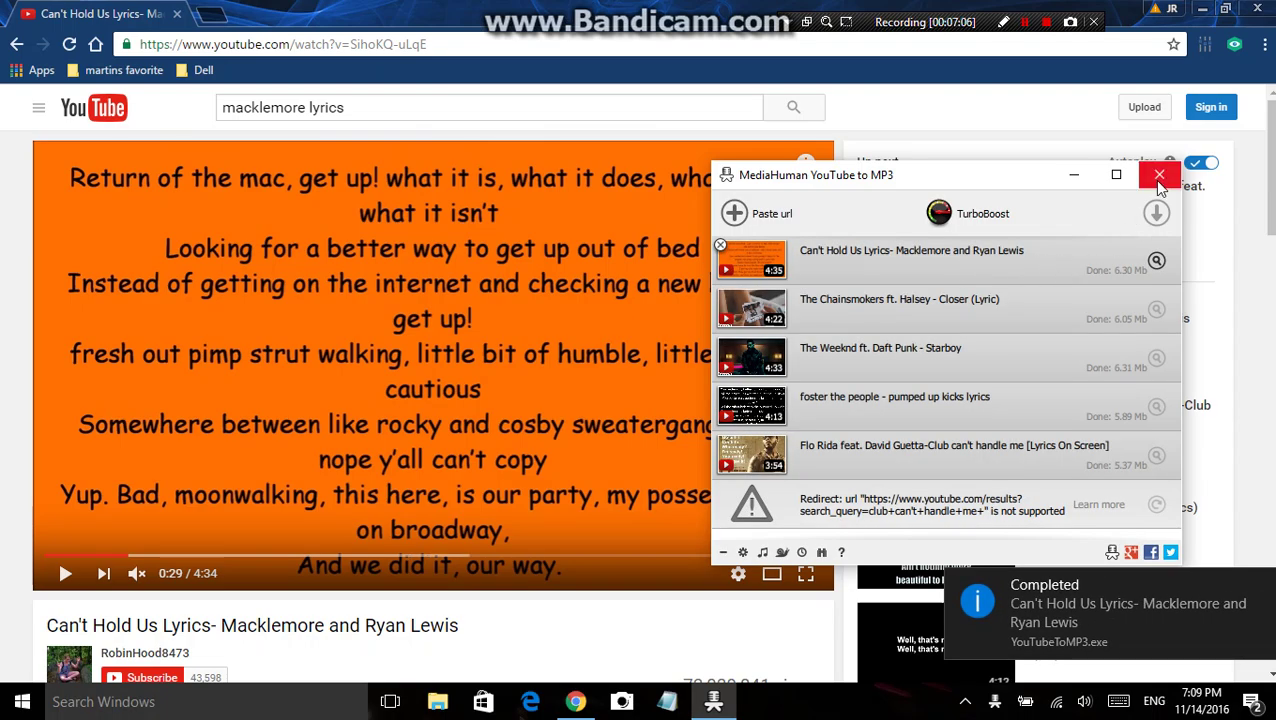
click(1157, 183)
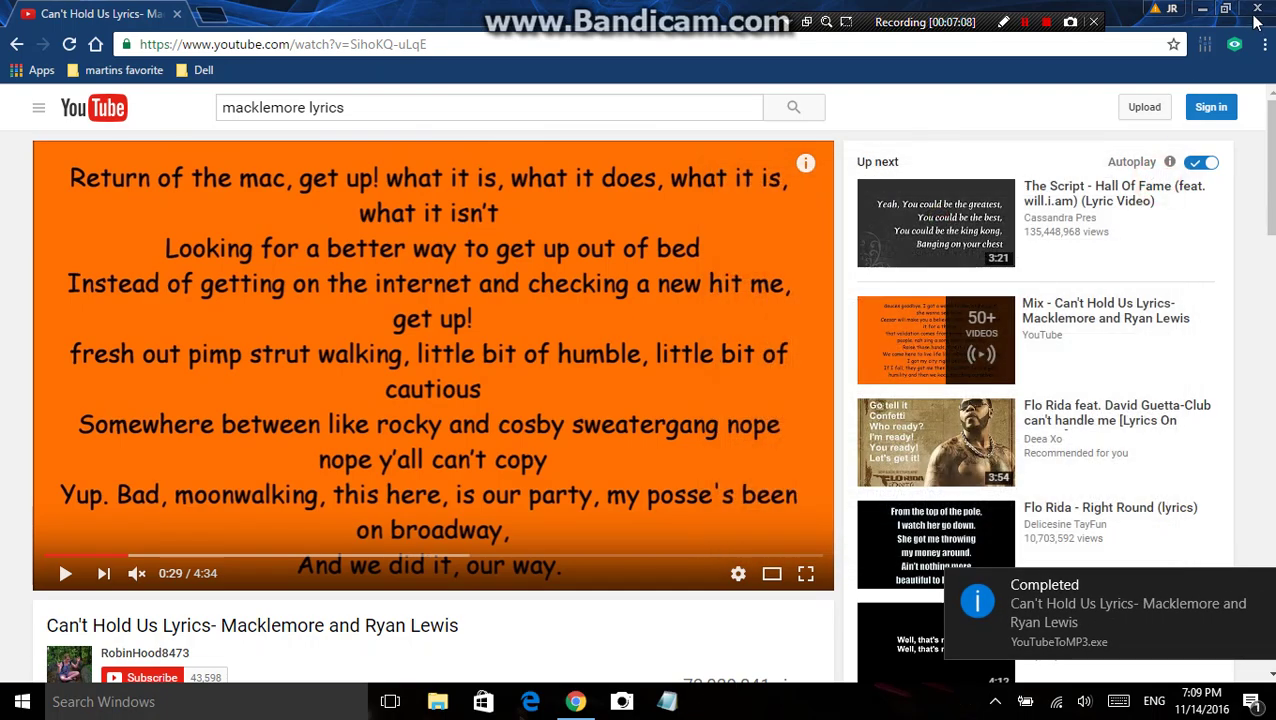
Close Chrome and play Can't Hold Us Lyrics from Music\Downloaded by MediaHuman in File Explorer.
click(1264, 8)
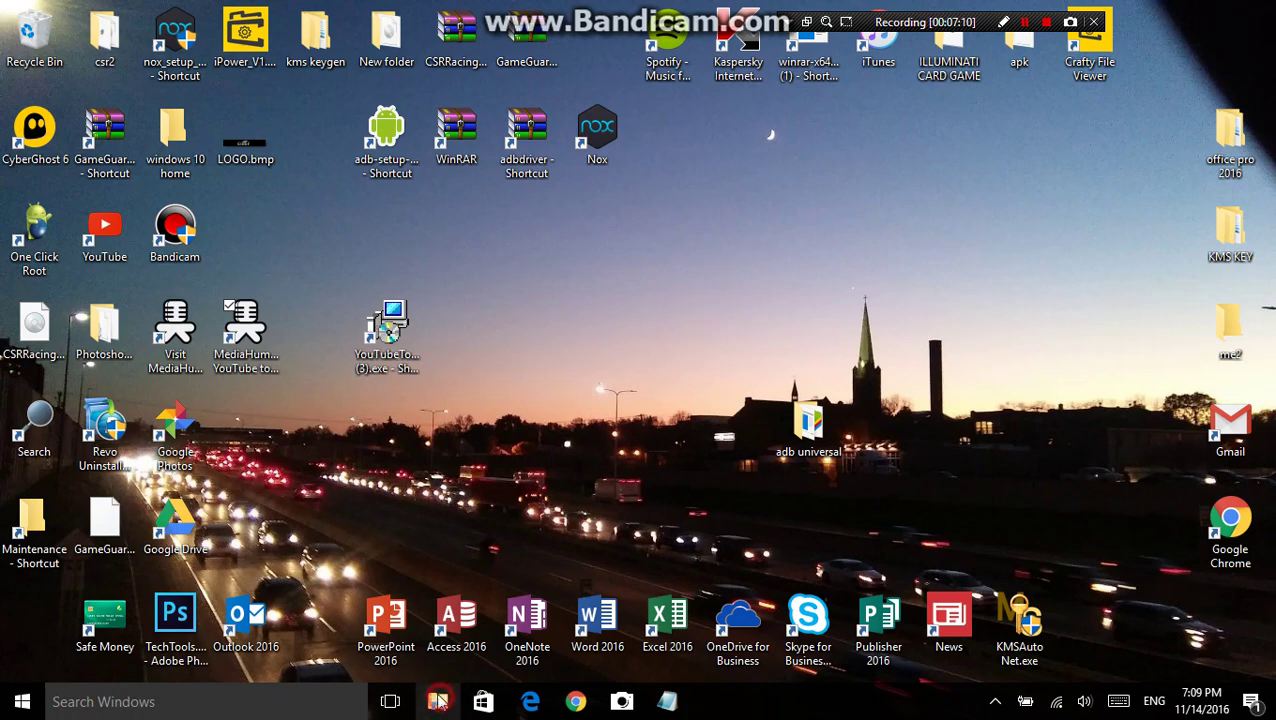
click(437, 701)
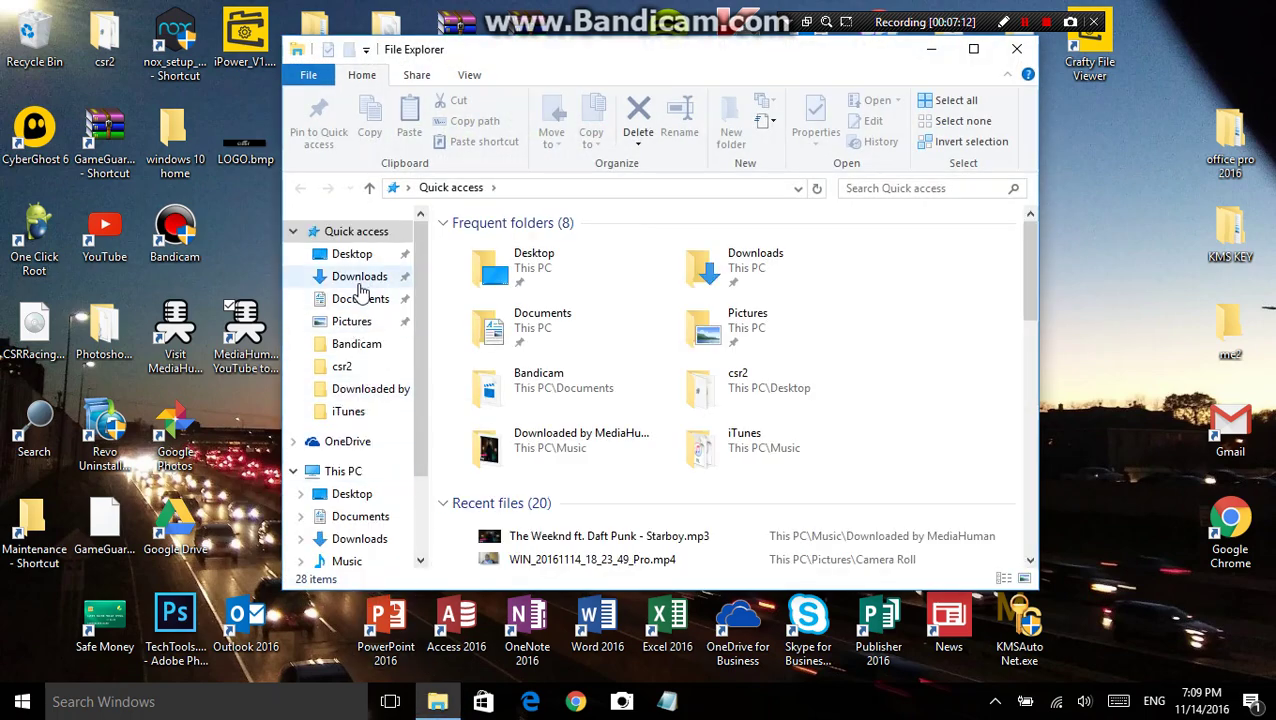
scroll(345, 450, down, 1)
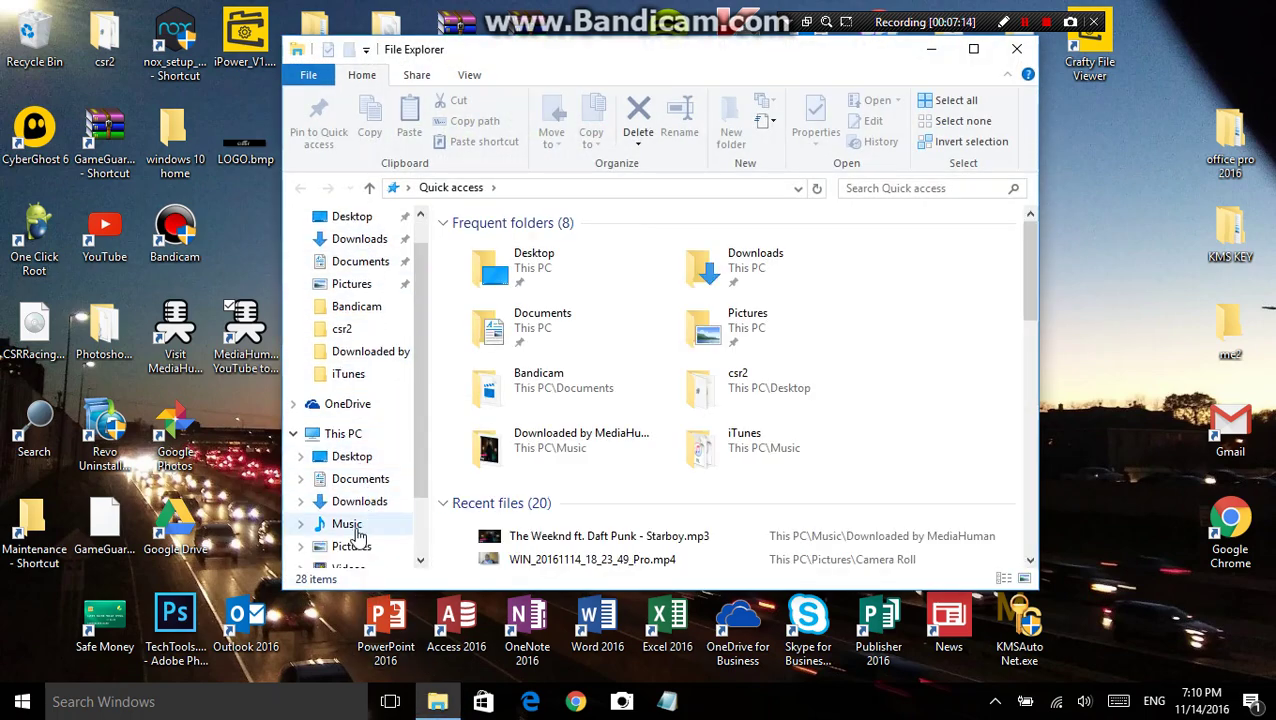
click(350, 525)
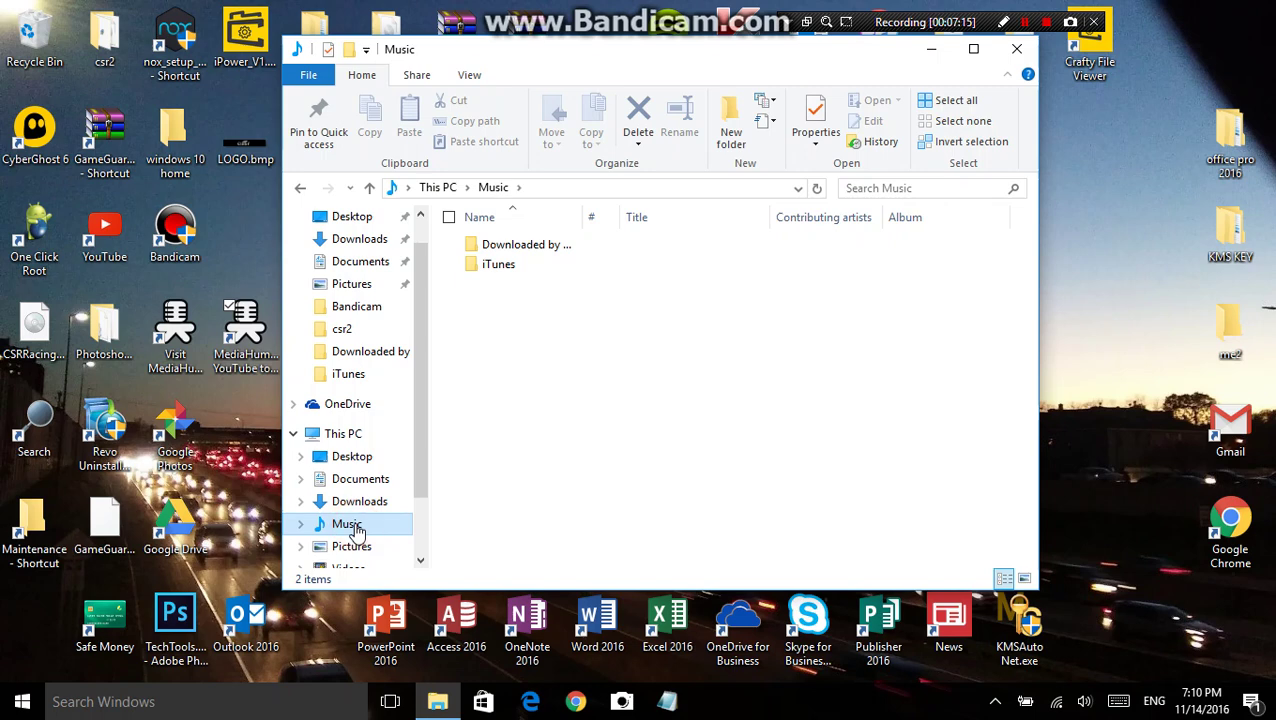
double_click(520, 250)
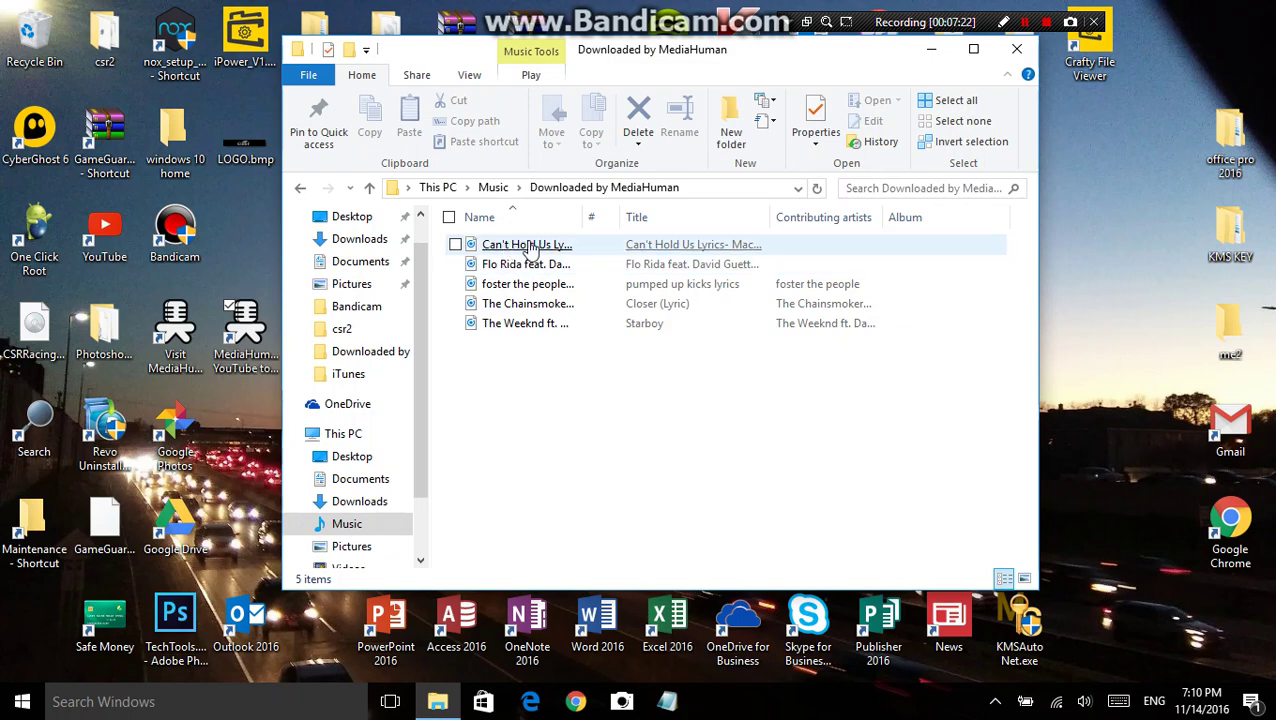
double_click(537, 248)
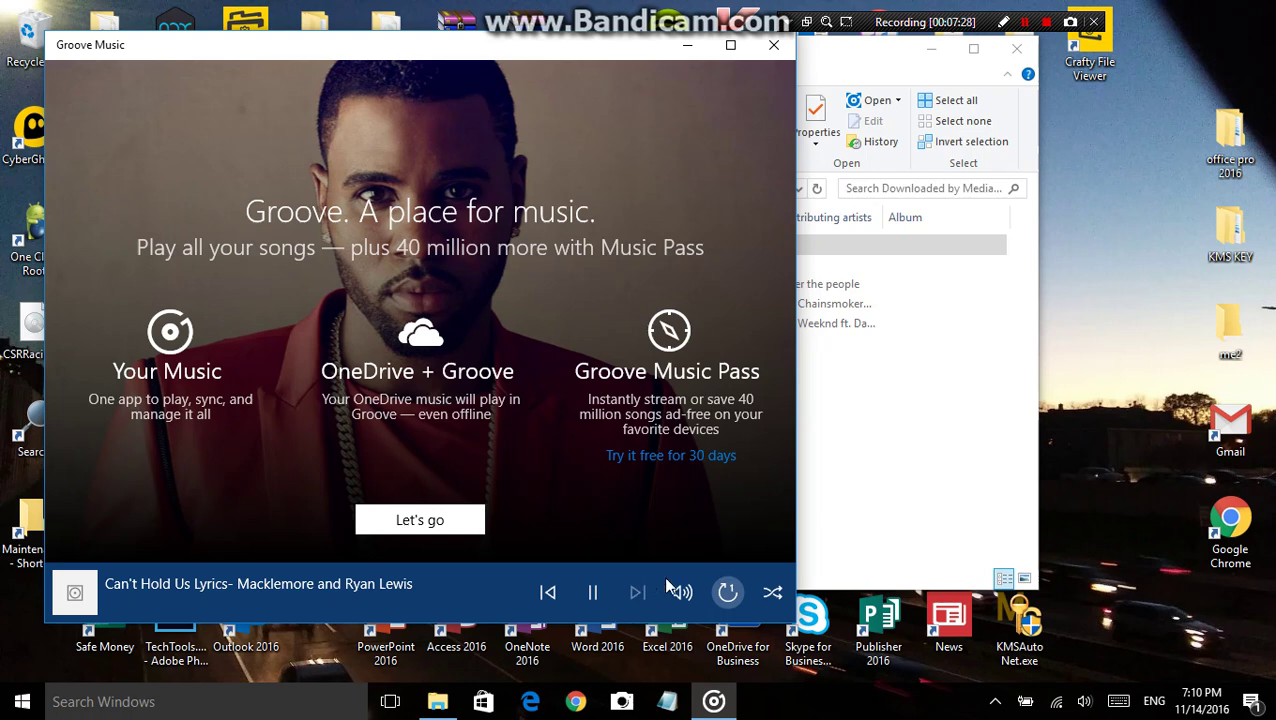
Pause, resume and pause Can't Hold Us again, then close Groove Music.
click(590, 580)
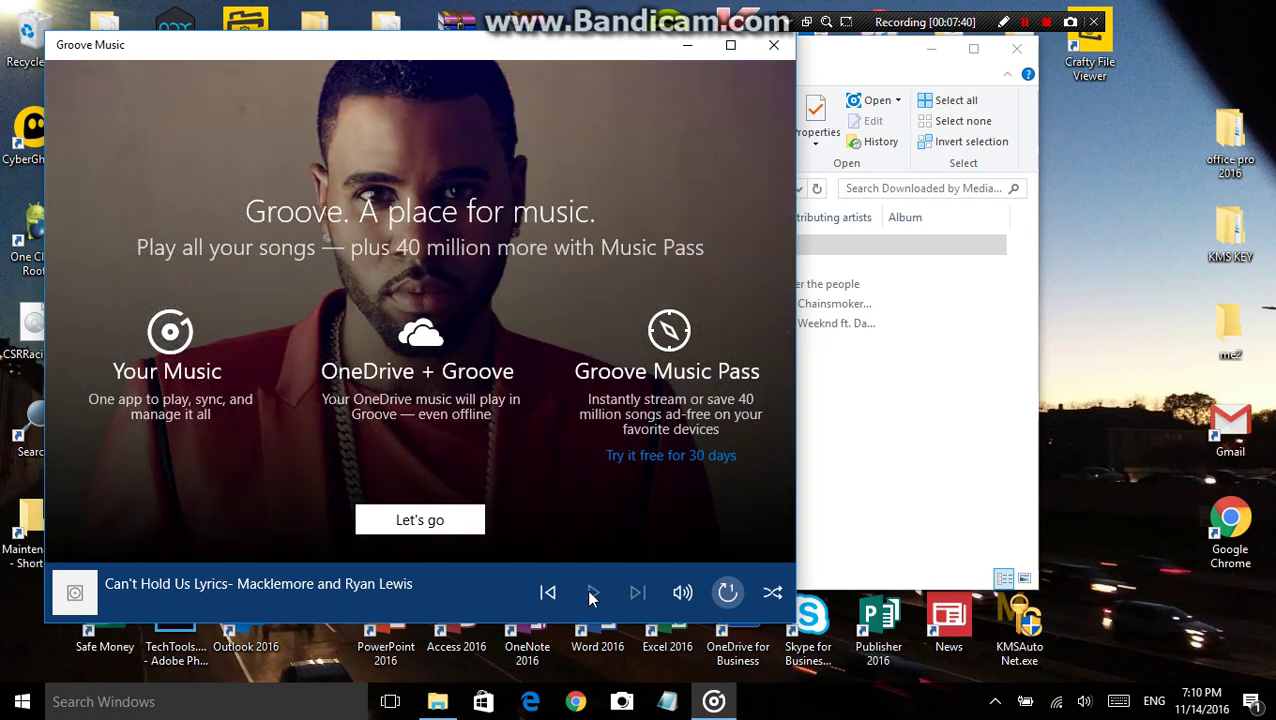
click(587, 591)
click(592, 594)
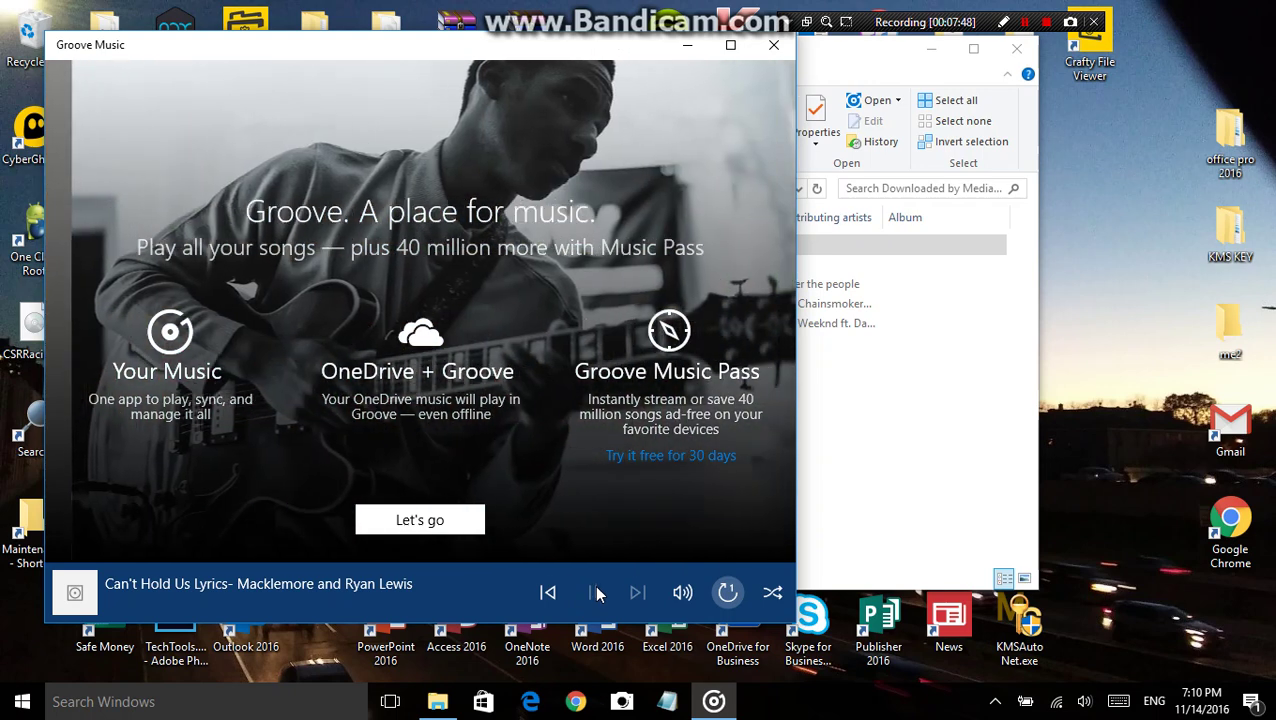
click(596, 593)
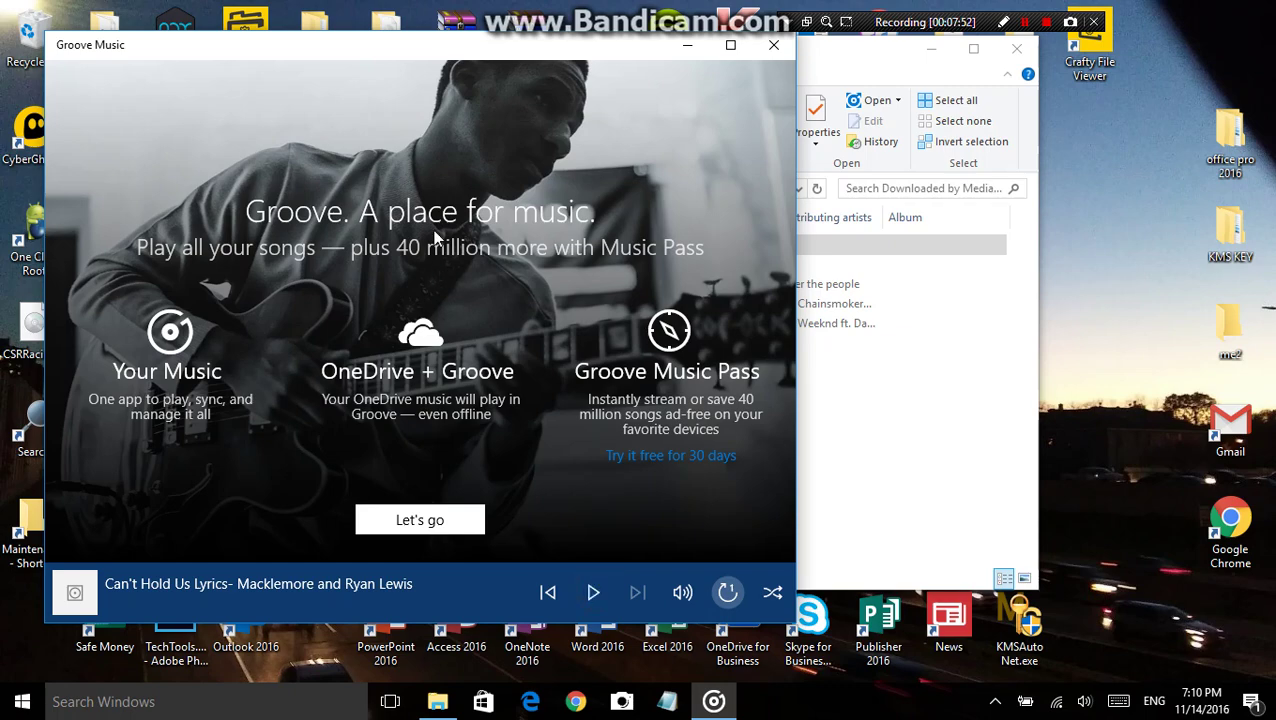
click(773, 48)
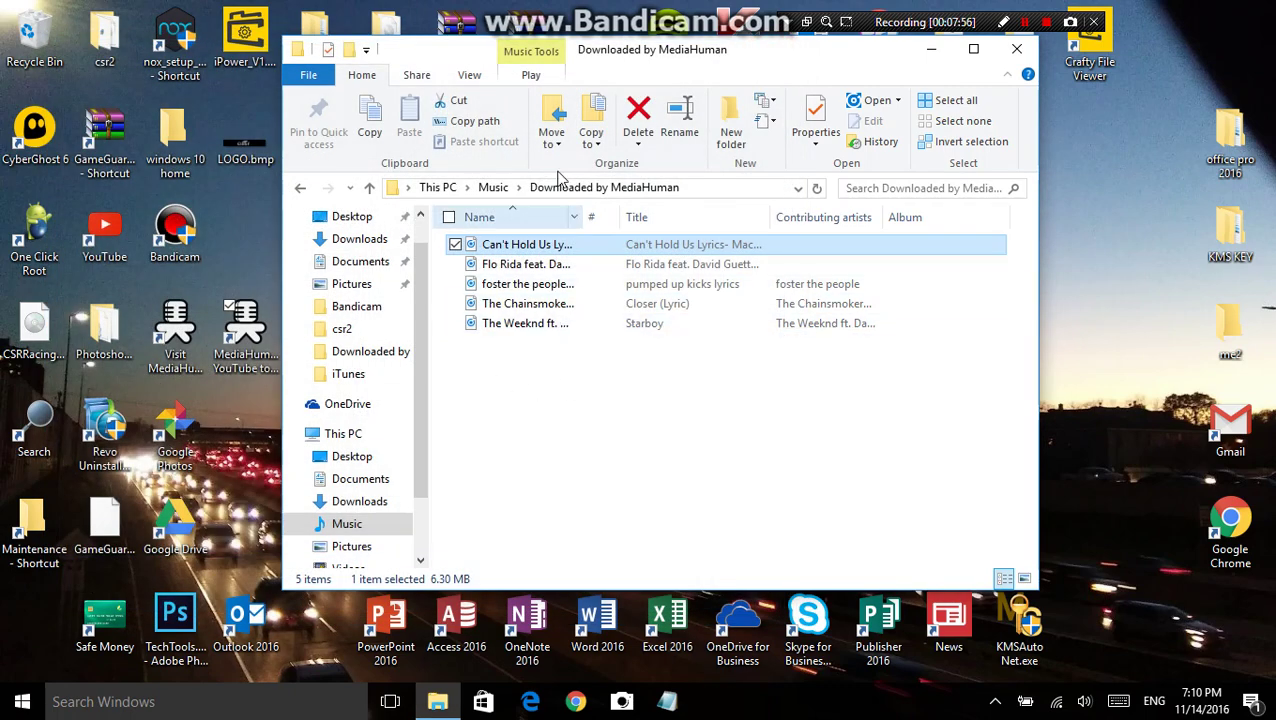